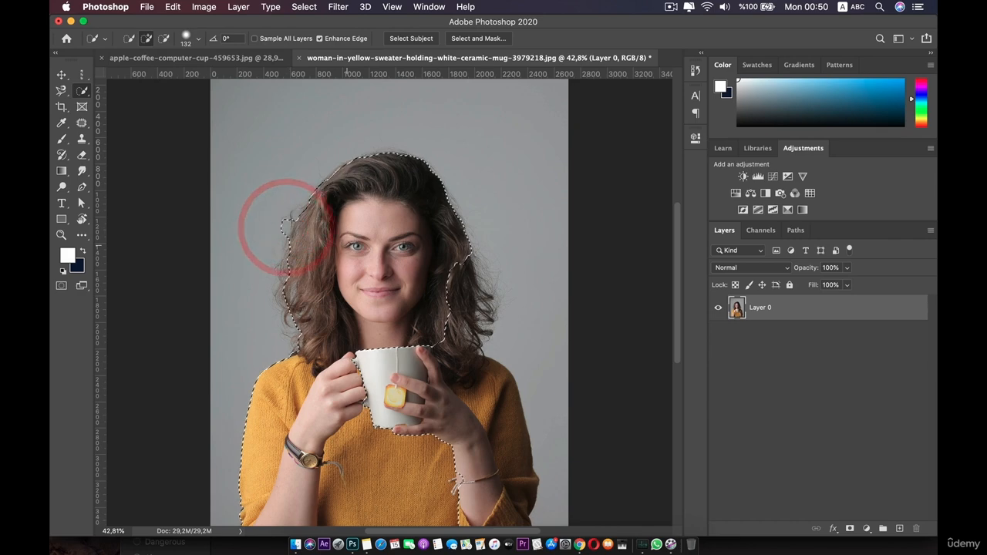
Step: Undo the last Quick Selection stroke, enlarge the brush to 626 px and extend the selection over the woman's sweater and hair
key("super+z")
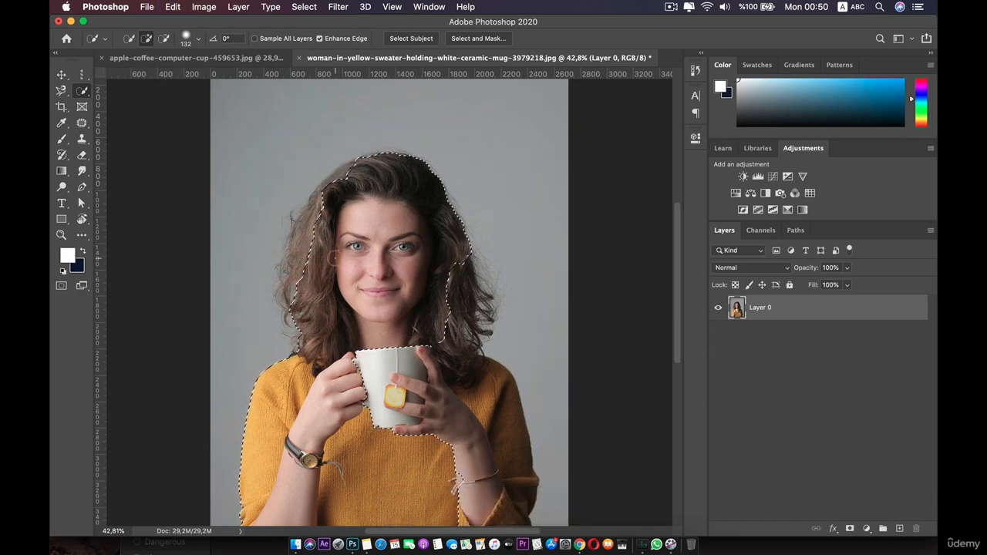
key("ctrl+alt")
mouse_move(323, 255)
left_mouse_down()
mouse_move(359, 202)
mouse_move(357, 259)
mouse_move(400, 253)
mouse_move(386, 264)
mouse_move(383, 107)
mouse_move(383, 303)
mouse_move(388, 206)
mouse_move(436, 491)
left_mouse_up()
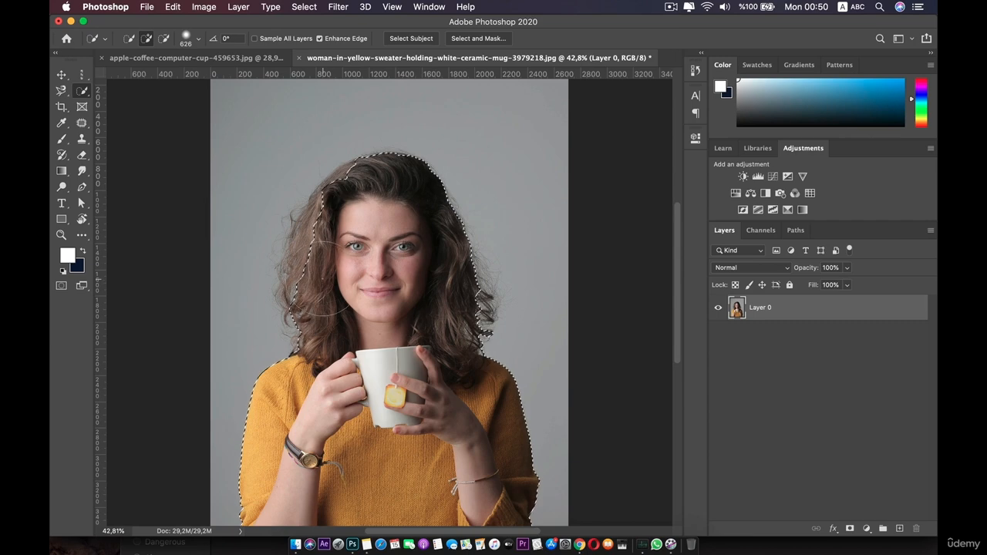
left_click_drag(324, 273, 333, 238)
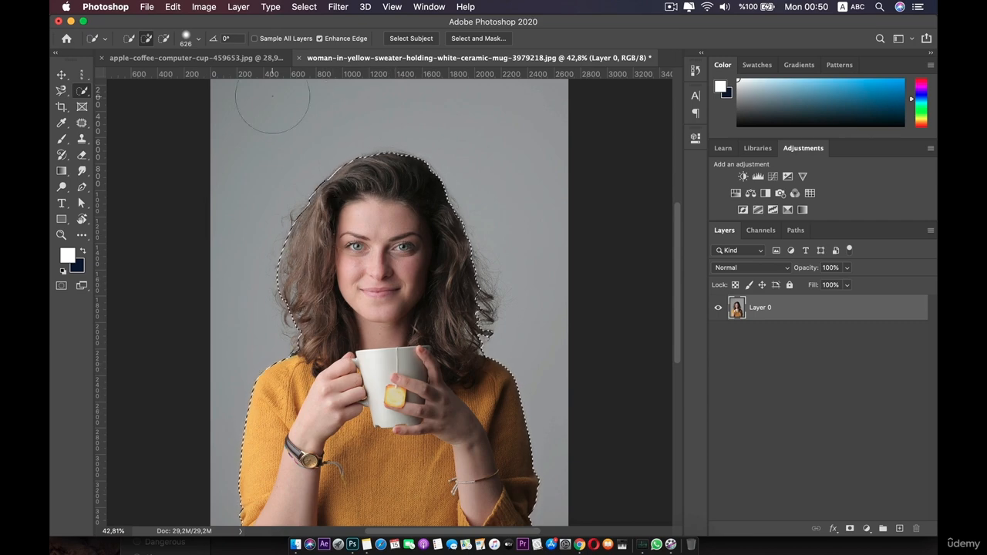
Step: Switch to the apple-coffee-computer-cup image and quick-select the coffee cup, saucer and graphics tablet with a 357 px brush
left_click(193, 57)
key("alt")
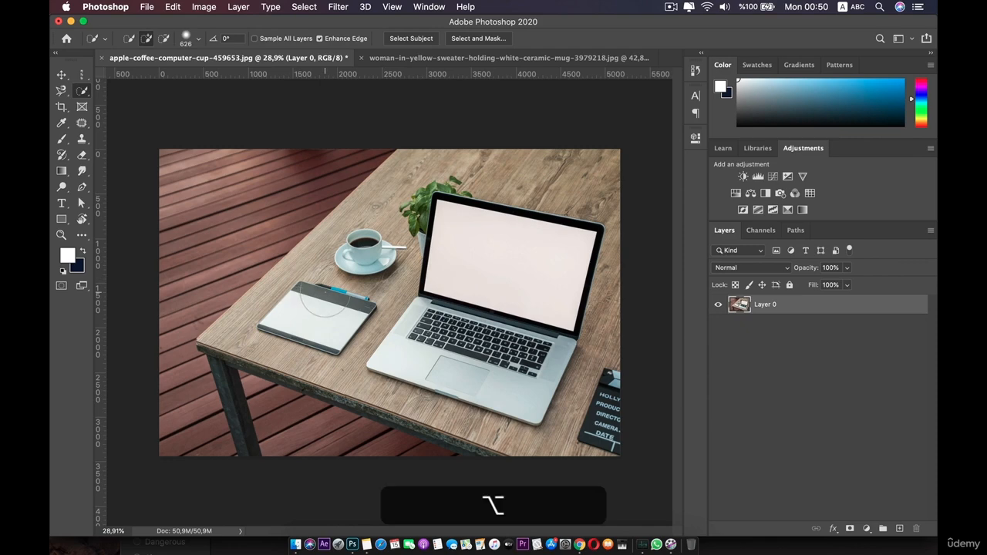
mouse_move(330, 278)
left_mouse_down()
mouse_move(335, 389)
mouse_move(334, 247)
left_mouse_up()
mouse_move(431, 300)
left_mouse_down()
mouse_move(253, 294)
mouse_move(293, 309)
mouse_move(268, 324)
mouse_move(286, 313)
left_mouse_up()
key("z")
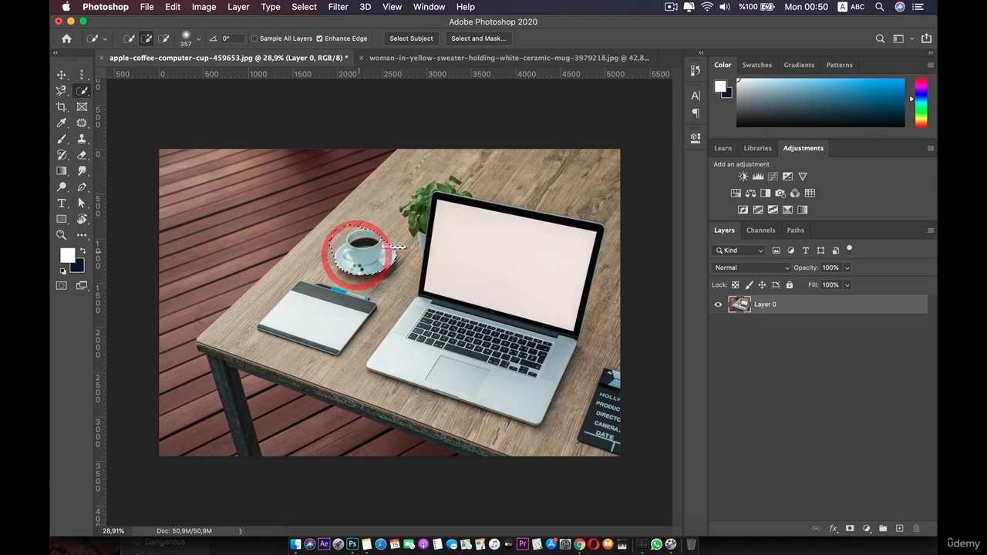
left_click(352, 248)
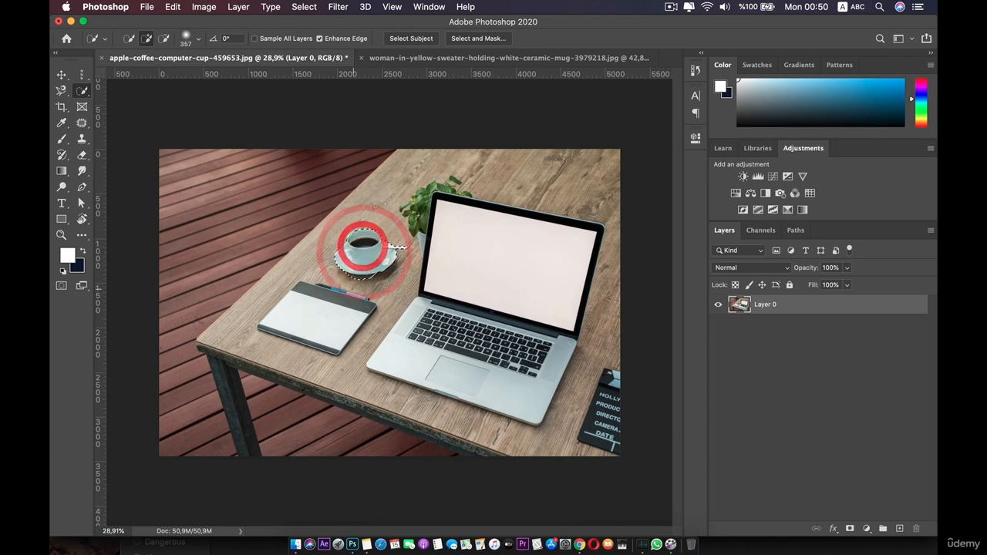
left_click(338, 302)
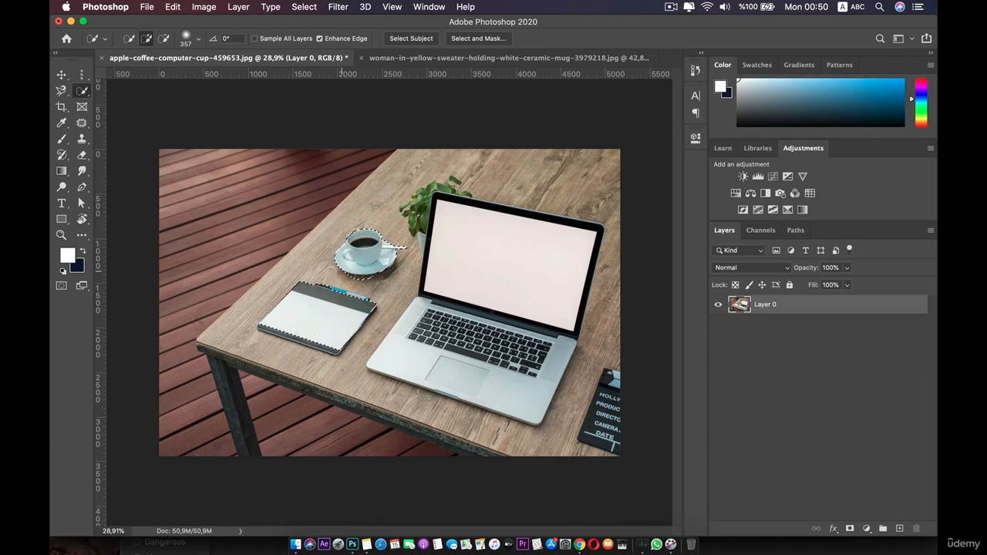
left_click(355, 298)
Step: Subtract the stray wood area and parts of the cup, saucer and graphics tablet's dark strip from the selection
key("alt")
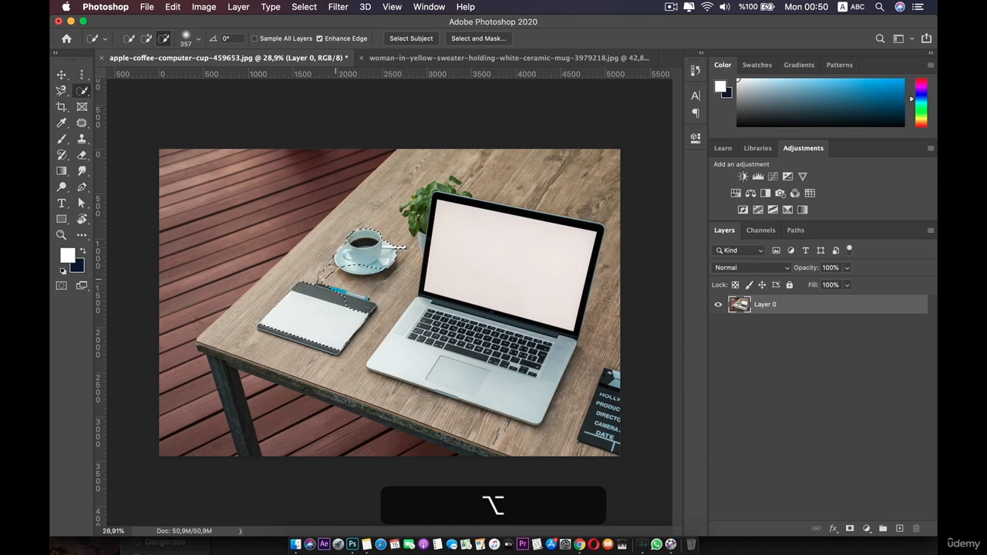
left_click(311, 269, "alt")
left_click(361, 247, "alt")
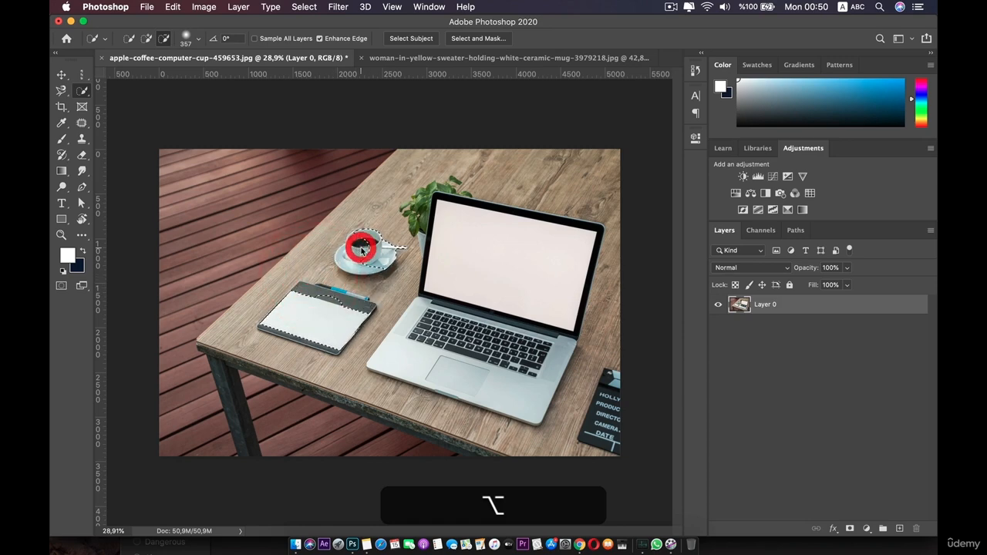
left_click(373, 242, "alt")
left_click(369, 233, "alt")
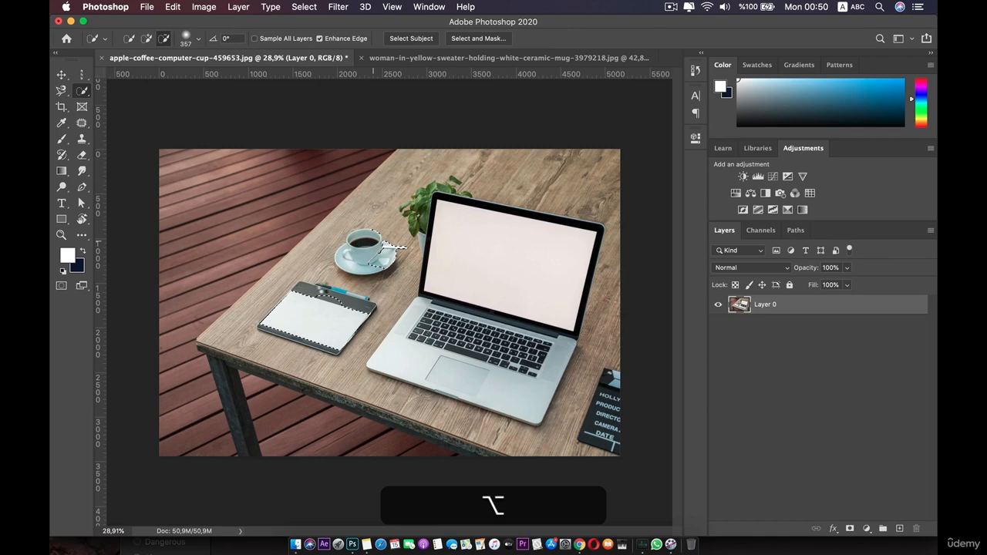
left_click(322, 288, "alt")
left_click(349, 295, "alt")
Step: Return to the woman image, subtract the hair at the left of her face from the selection and undo that subtraction
left_click(401, 58)
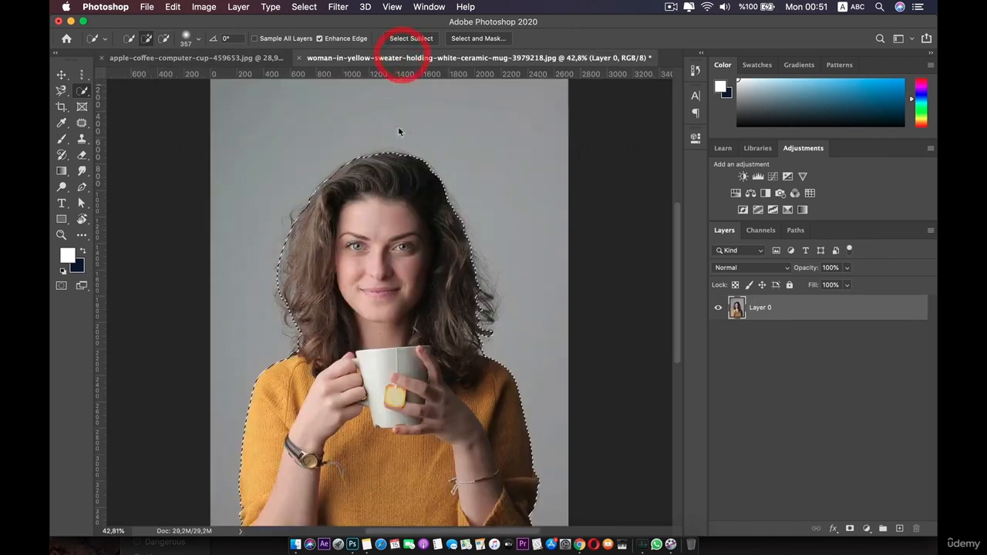
left_click_drag(284, 236, 282, 311)
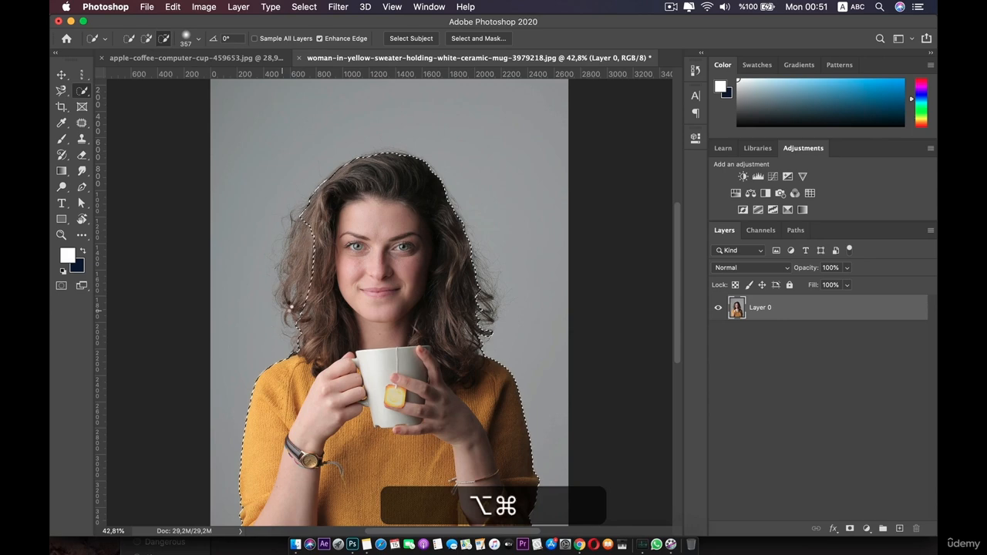
key("super+alt+z")
key("super+alt+z")
key("super+alt+z")
key("super+alt+z")
key("super+alt+z")
key("super+alt+z")
key("super+alt+z")
key("super+alt+z")
key("super+alt+z")
key("super+alt+z")
key("super+alt+z")
key("super+alt+z")
key("super+alt+z")
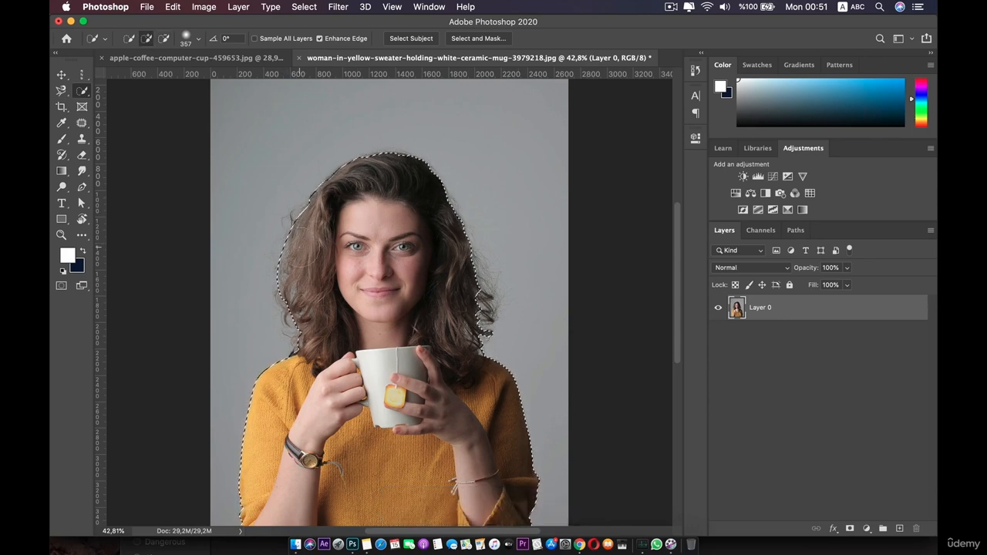
Step: Sample areas of the woman's face and the tea bag tag one after another with the Magic Wand tool
left_click(81, 90)
left_click(119, 112)
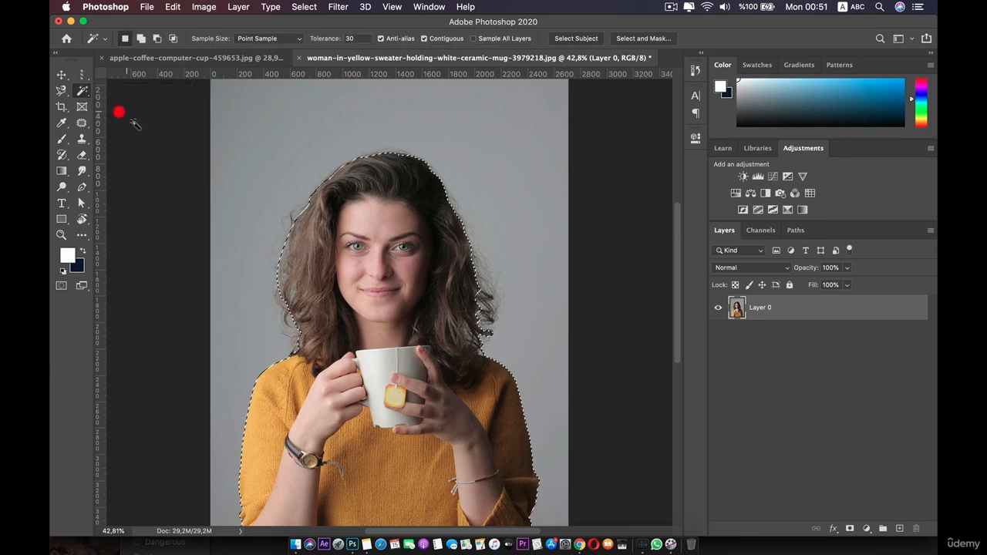
left_click(381, 245)
left_click(376, 222)
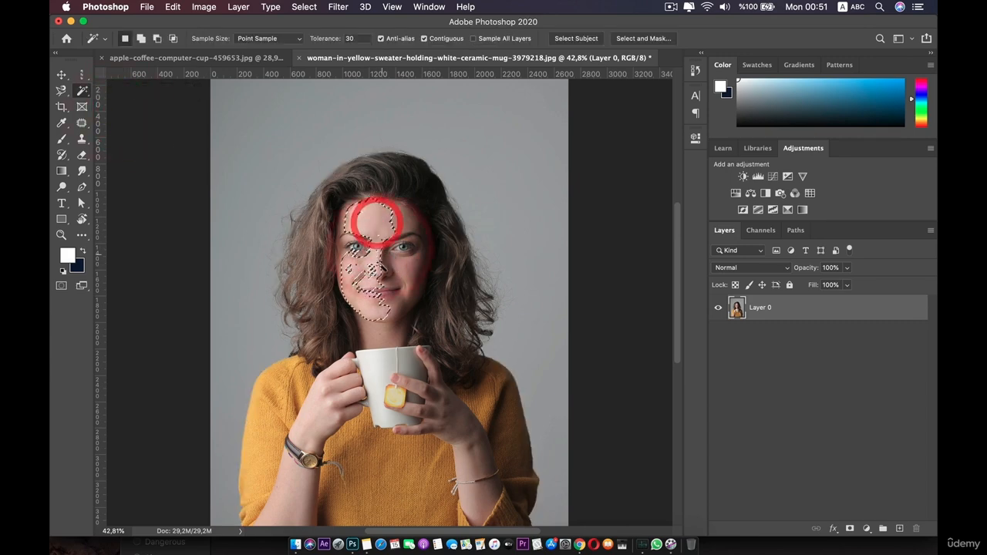
left_click(405, 288)
left_click(388, 317)
left_click(394, 396)
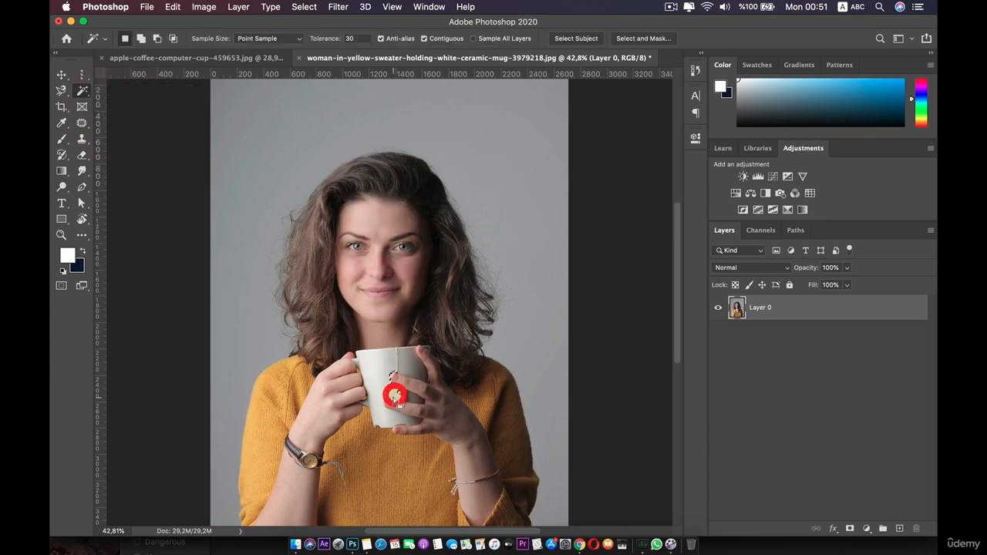
Step: Select the gray background around the woman with the Magic Wand and clear the selection
left_click(502, 162)
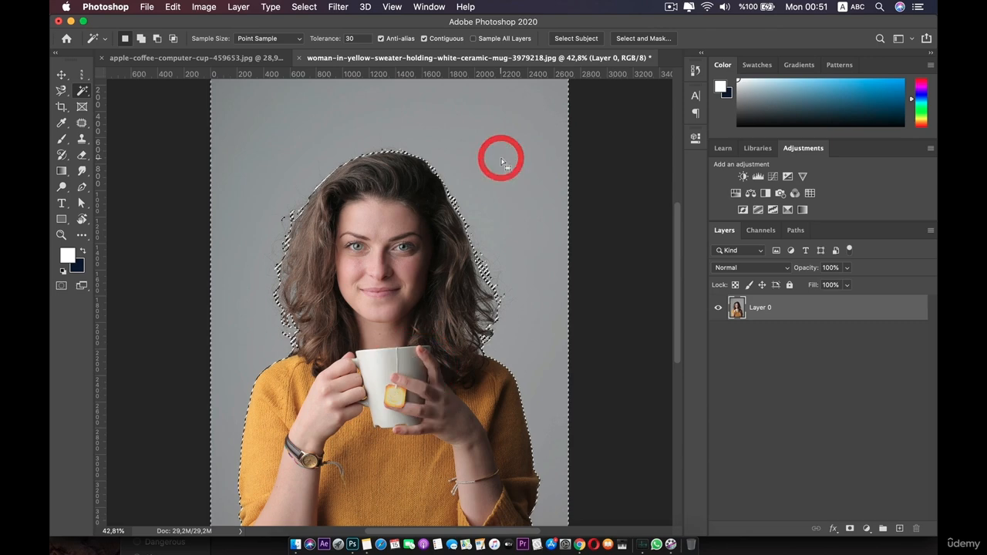
scroll(378, 293, "up", 5)
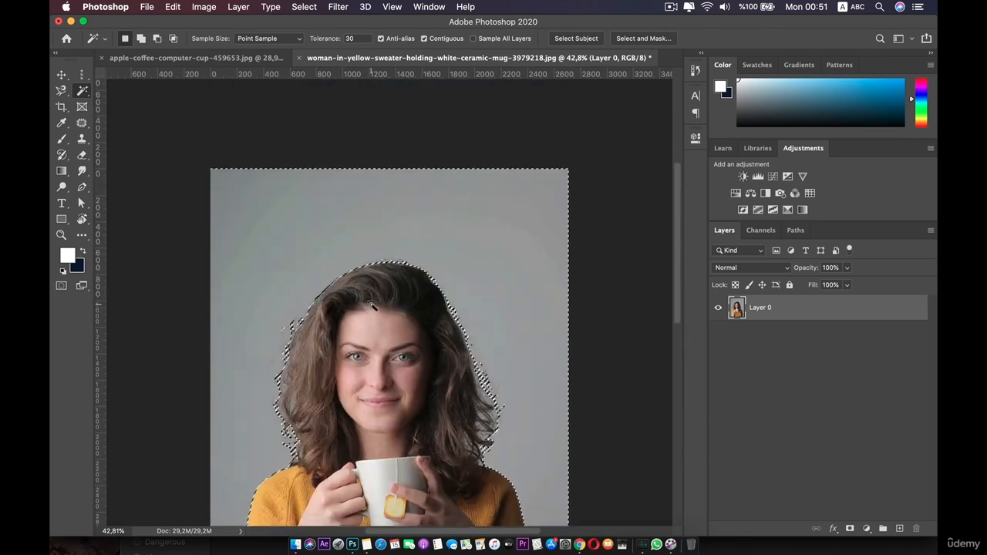
scroll(373, 306, "down", 5)
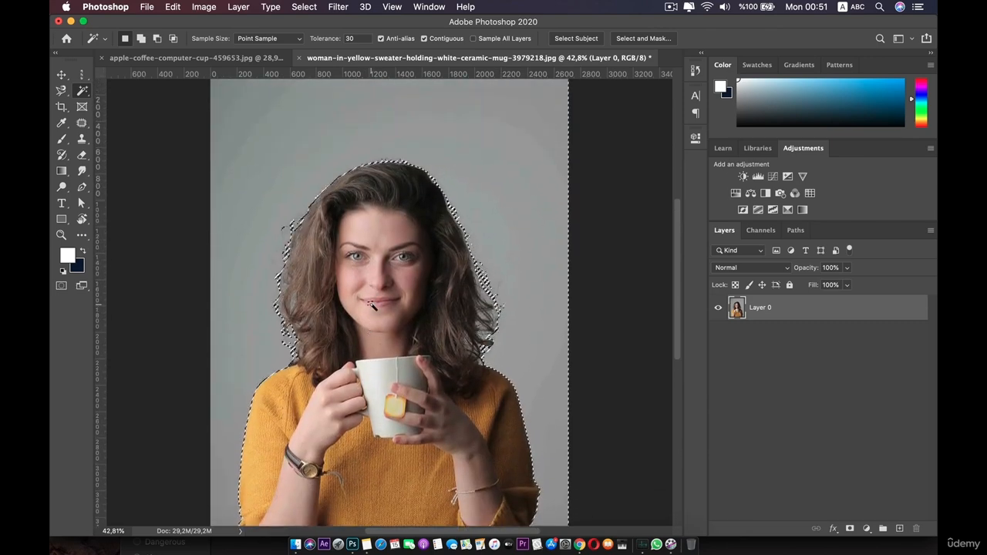
key("super+d")
key("super+d")
key("super+d")
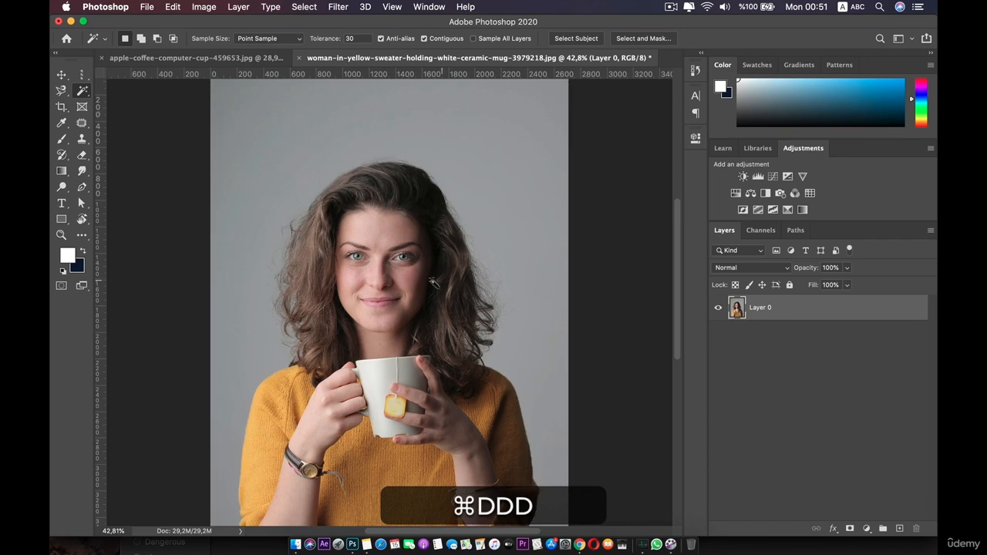
Step: Select the woman with the Object Selection tool using a rectangle drawn around her whole figure
scroll(409, 169, "down", 1)
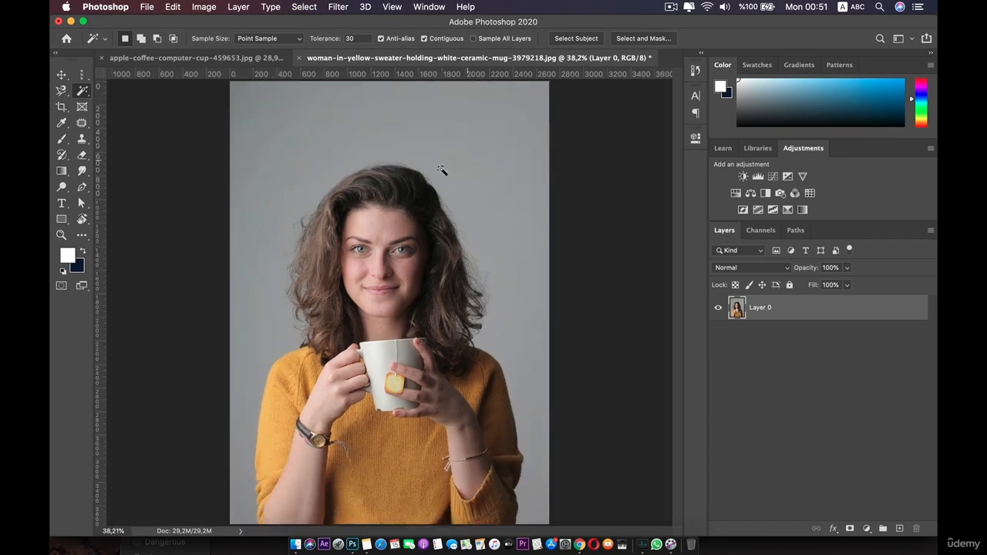
right_click(83, 90)
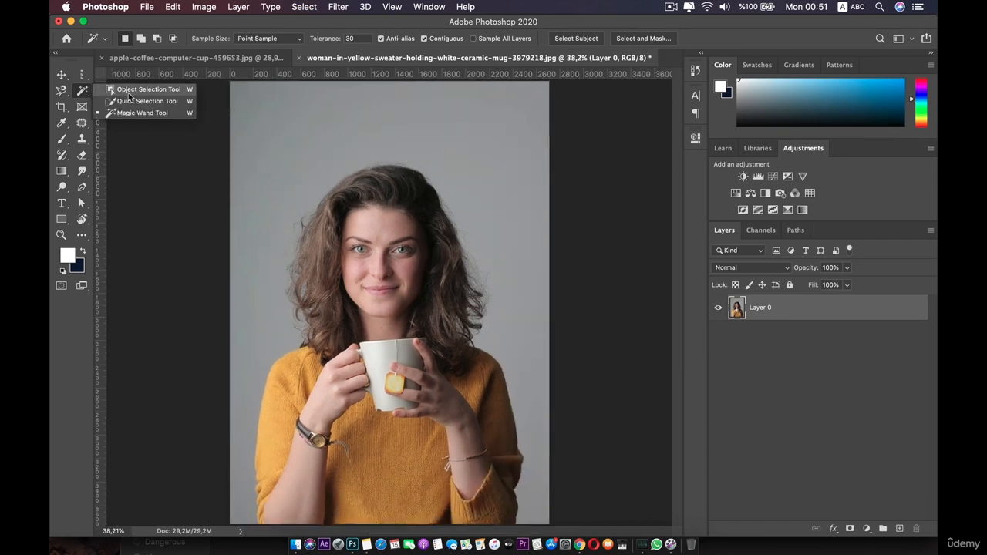
left_click(129, 94)
left_click_drag(238, 135, 535, 524)
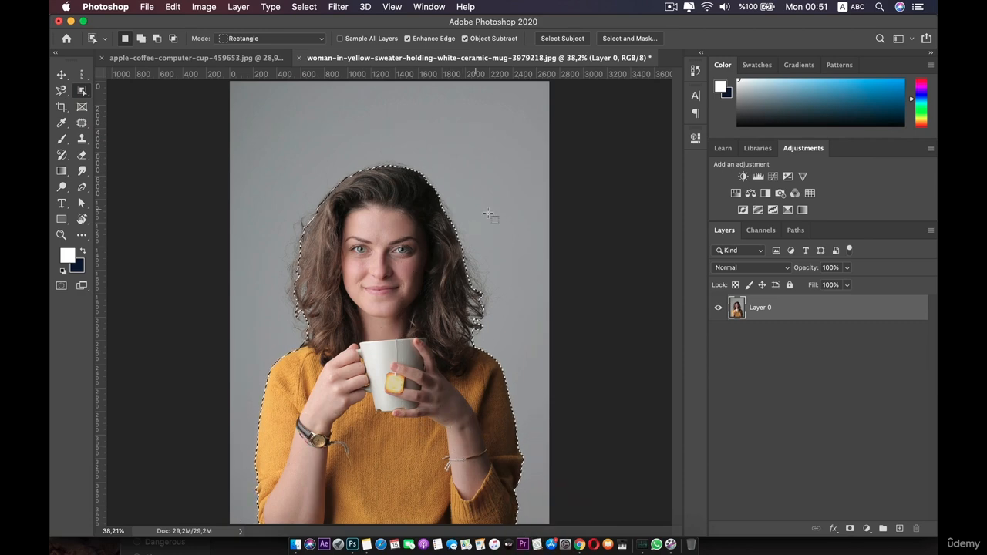
Step: Open Select and Mask for the woman's selection with the Refine Edge Brush active and set the view opacity to 53%
left_click(620, 39)
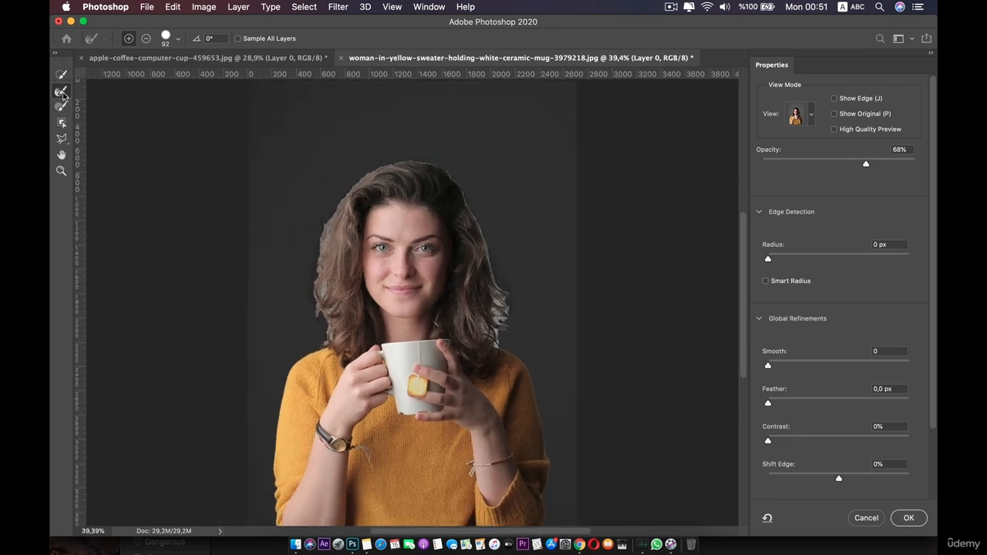
scroll(330, 277, "up", 4)
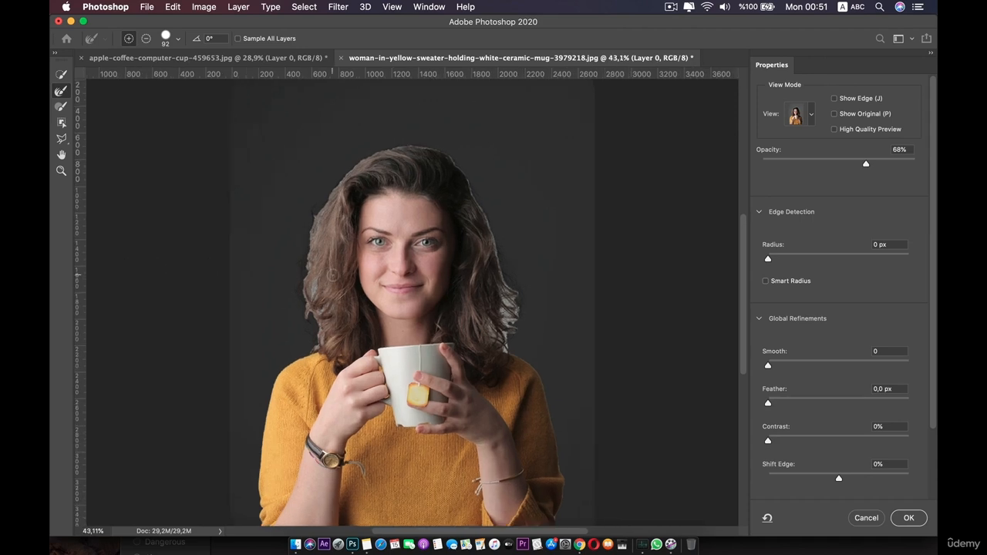
scroll(332, 273, "down", 1)
scroll(332, 273, "down", 1)
scroll(333, 259, "up", 1)
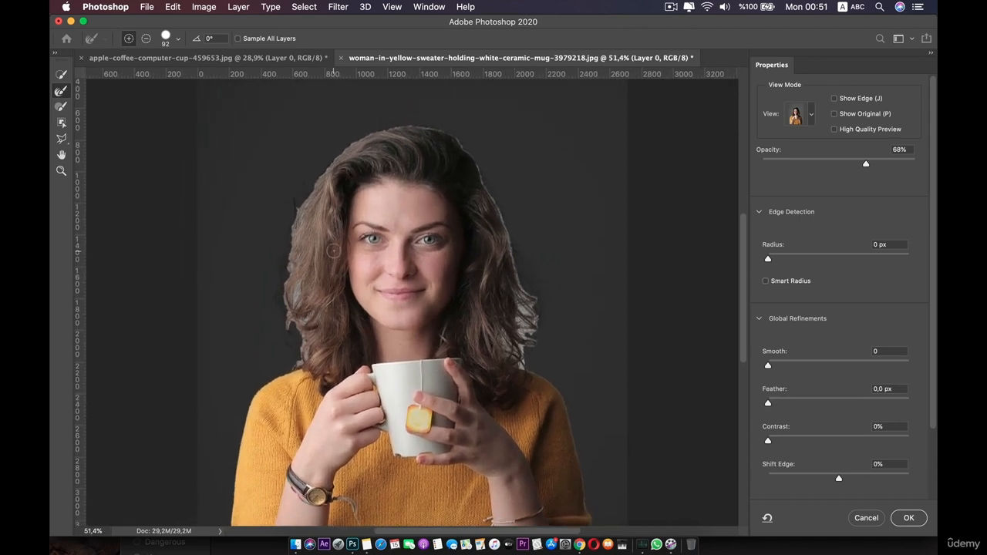
left_click_drag(831, 166, 842, 185)
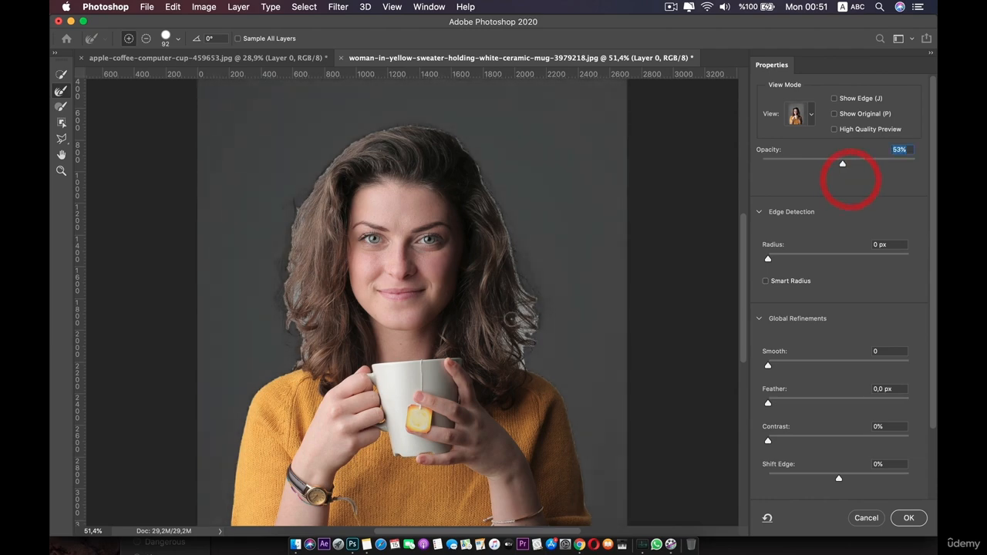
Step: Refine the hair edge on the image's left side and set the refine brush hardness to 35%
scroll(411, 303, "up", 5)
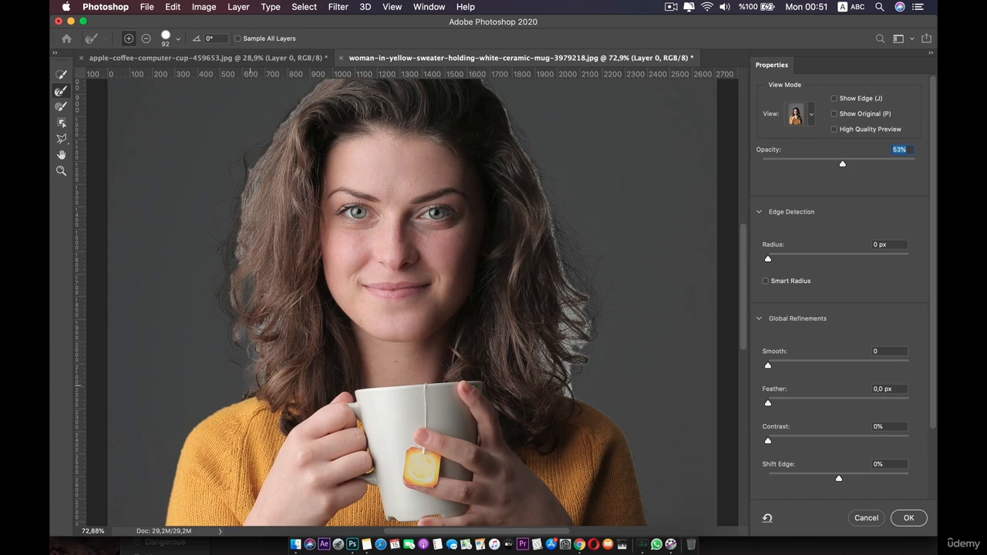
left_click_drag(248, 320, 235, 335)
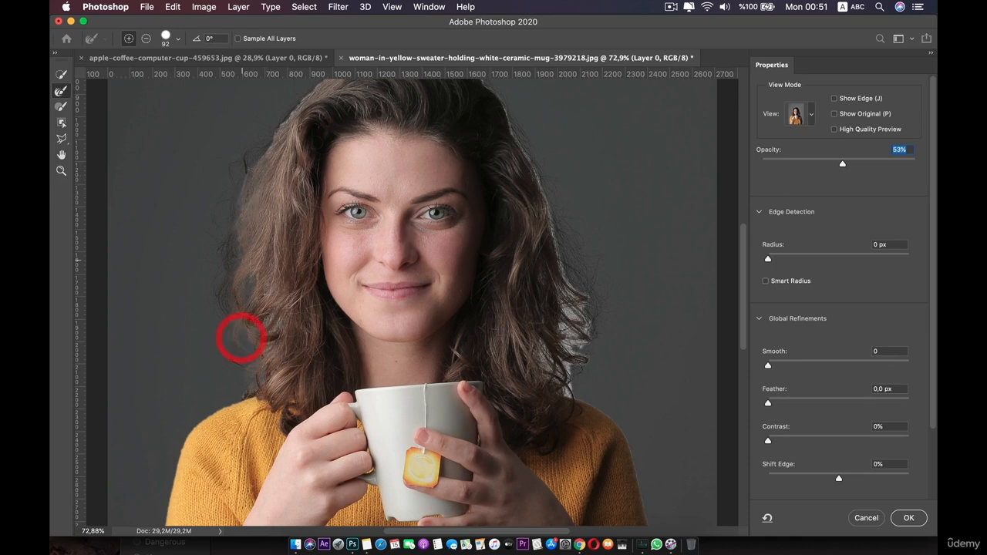
left_click(179, 40)
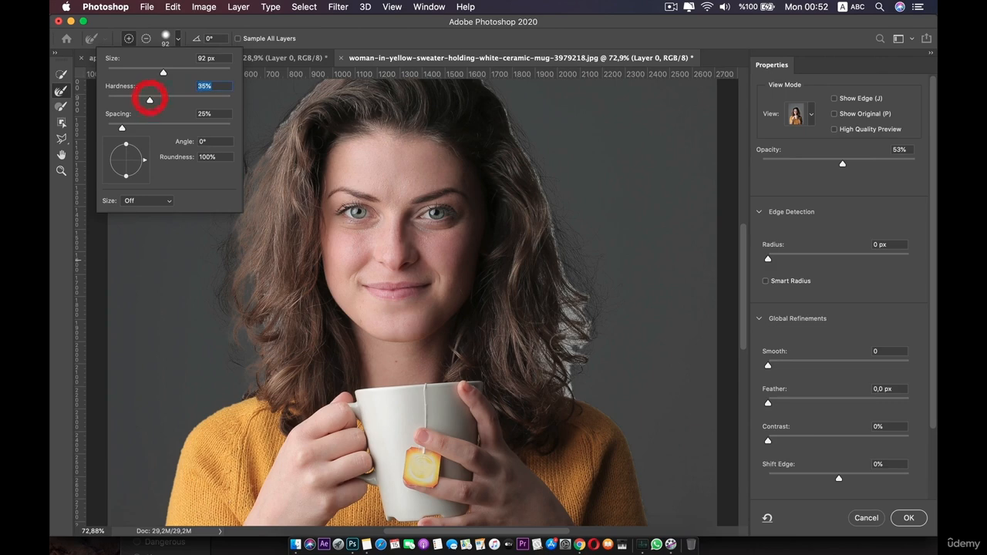
left_click(562, 356)
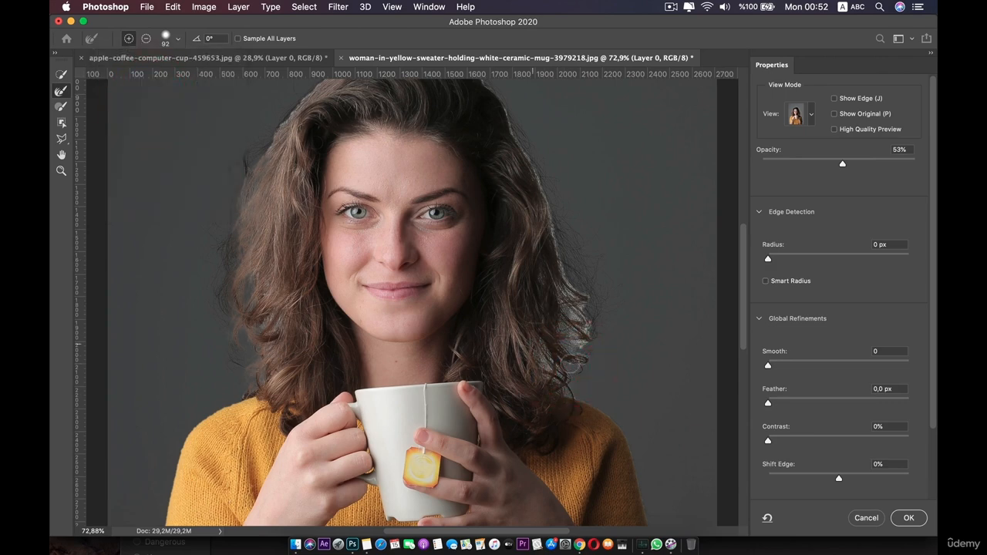
Step: Brush along the hair edge on the image's right side and around the crown to refine the mask
left_click_drag(572, 364, 584, 301)
mouse_move(557, 393)
left_mouse_down()
mouse_move(574, 325)
mouse_move(569, 277)
mouse_move(568, 301)
left_mouse_up()
left_click(547, 261)
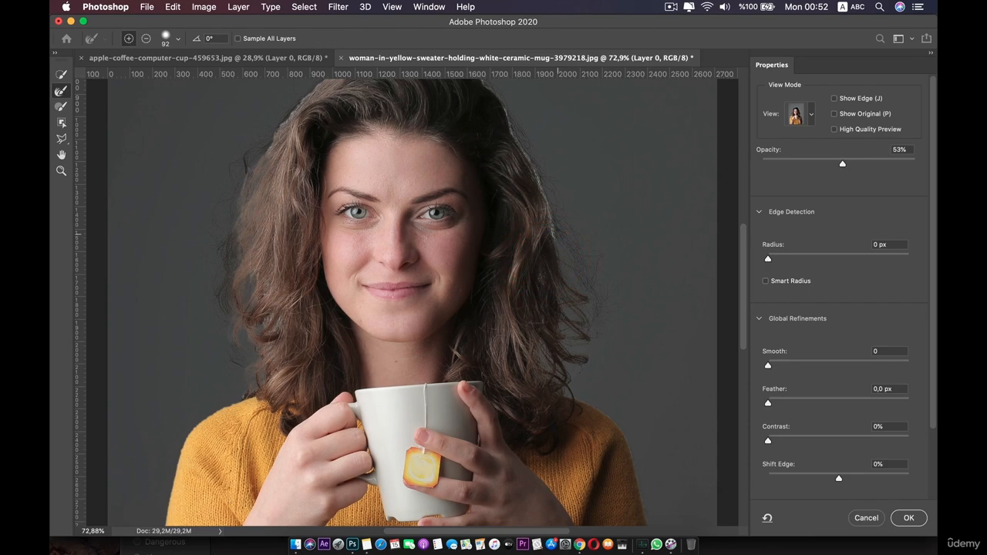
left_click_drag(491, 175, 502, 232)
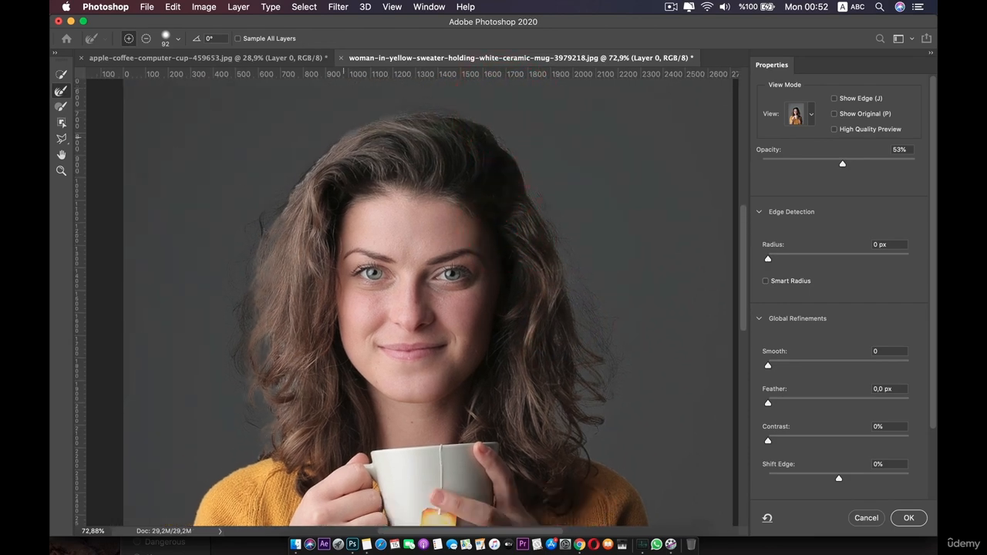
left_click(275, 230)
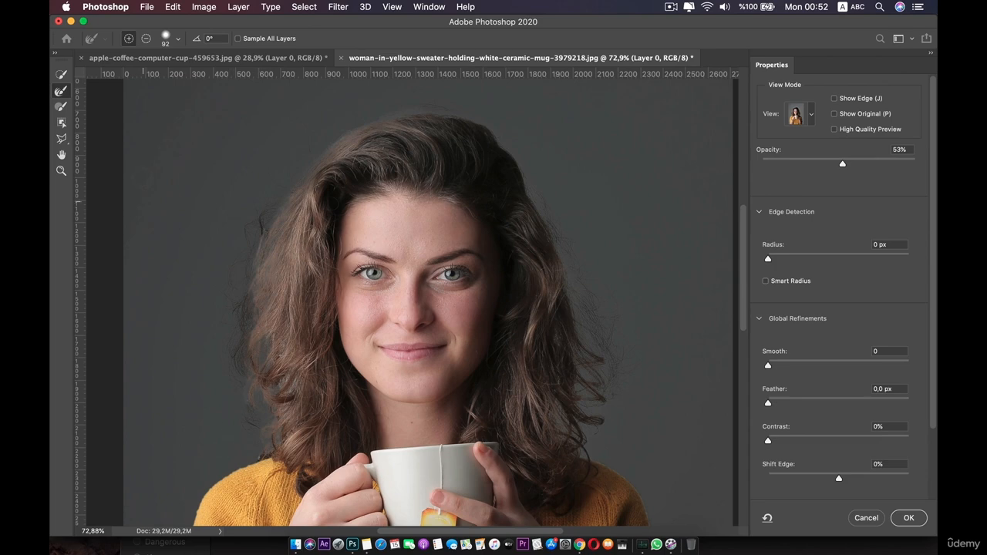
Step: Paint extra area into the selection along the image's left hair edge with the Brush and refine it with the Refine Edge Brush
left_click(61, 108)
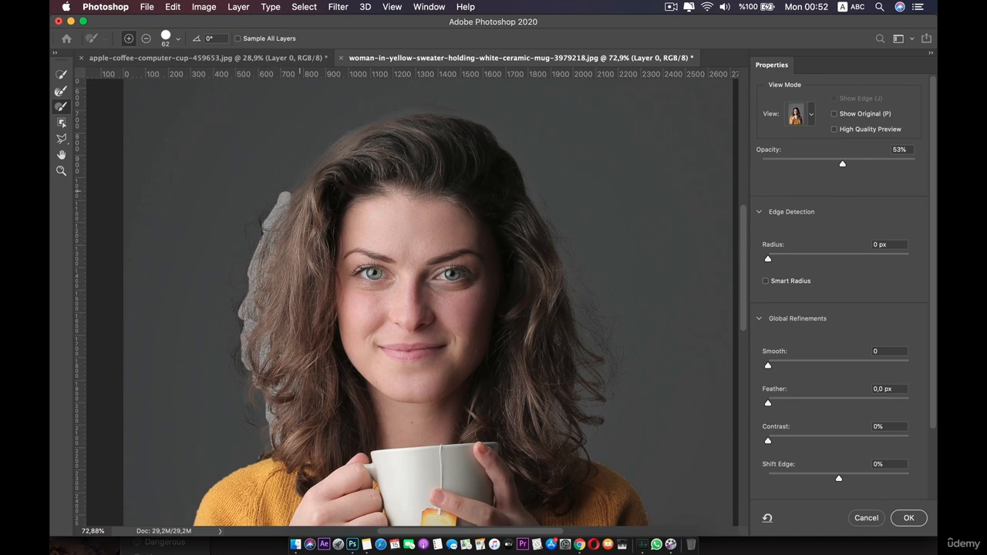
left_click(63, 93)
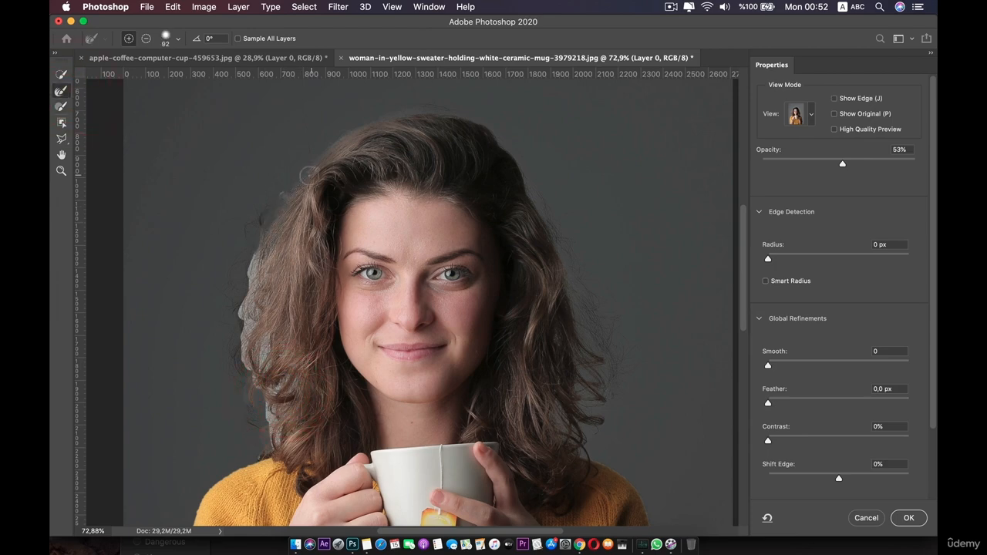
mouse_move(255, 242)
left_mouse_down()
mouse_move(240, 352)
mouse_move(246, 346)
mouse_move(257, 378)
left_mouse_up()
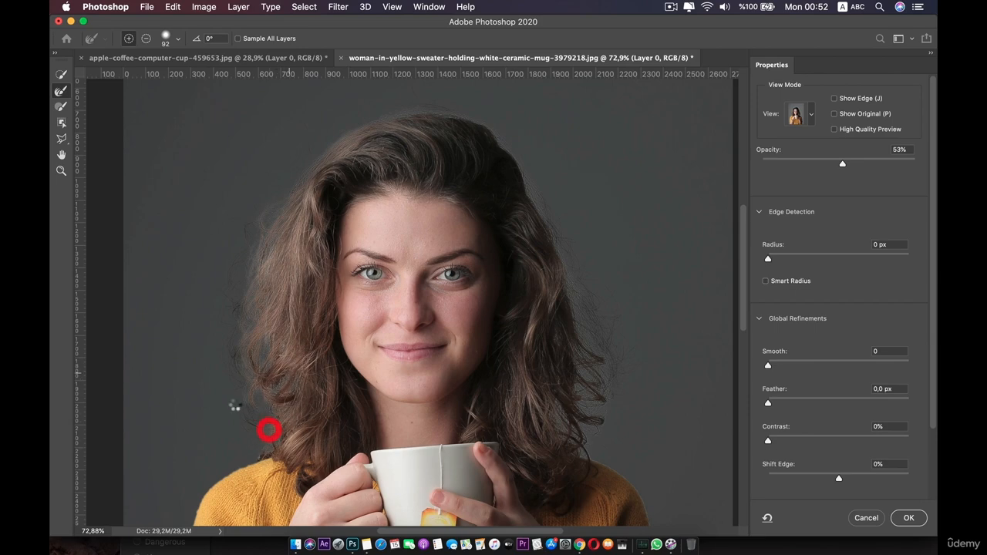
left_click_drag(269, 430, 268, 280)
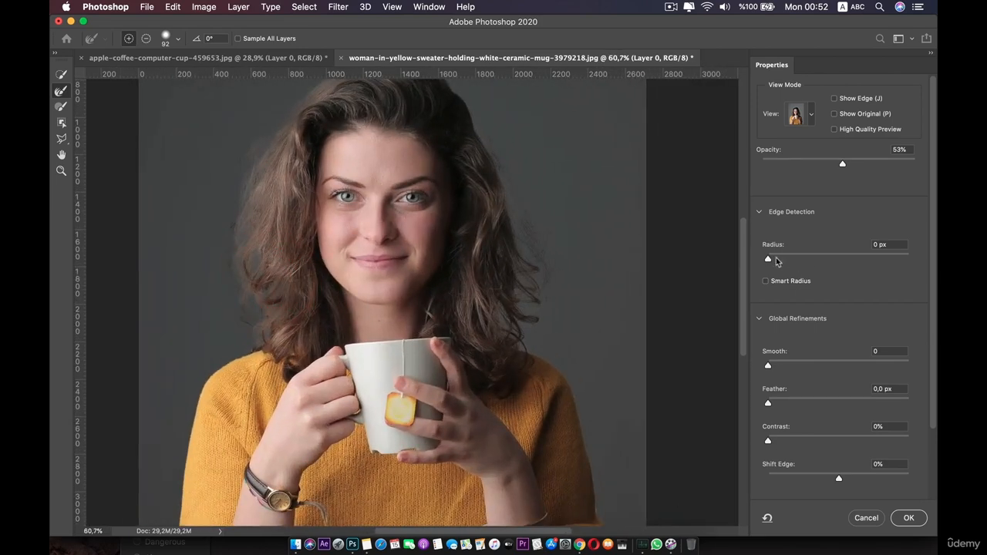
Step: Set the Edge Detection radius to 4 px
left_click_drag(797, 258, 808, 258)
left_click(768, 260)
left_click(800, 261)
left_click(796, 258)
Step: Test a Smooth of 50 and a Feather of 2,8 px, settling on Smooth 4 and Feather 0,0 px
left_click(840, 364)
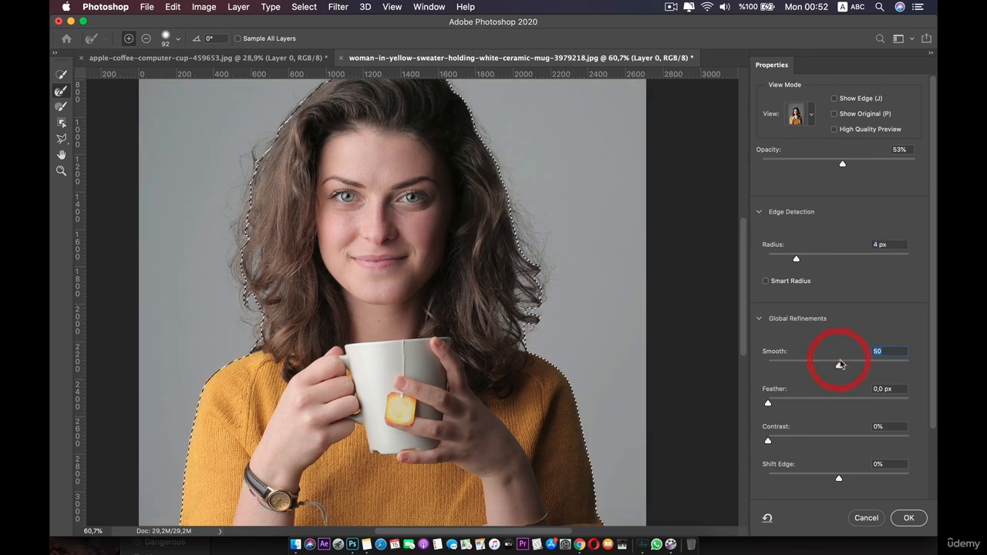
left_click(762, 363)
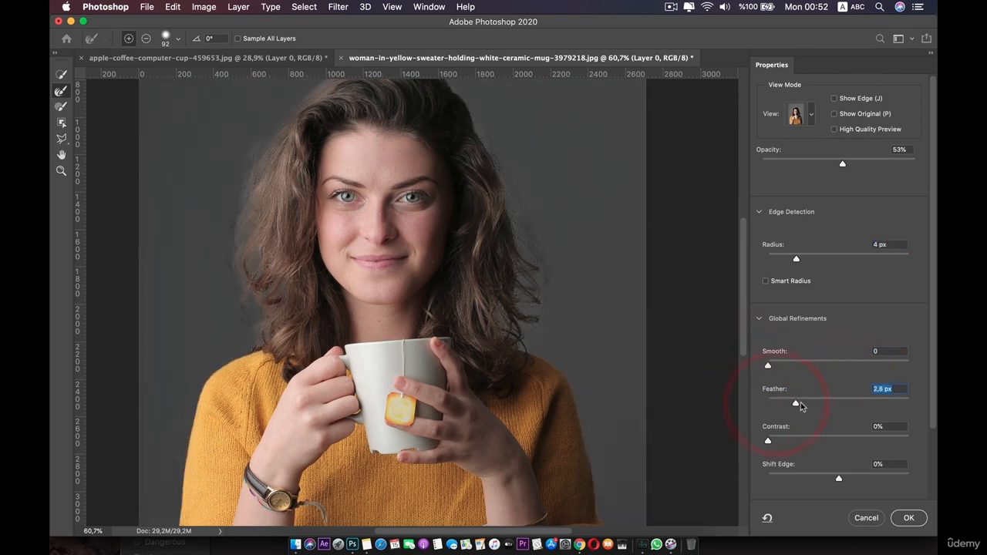
left_click_drag(800, 403, 709, 398)
left_click(774, 367)
Step: Try a slightly negative Shift Edge and a higher Contrast for the selection edge, and return both to 0%
left_click(828, 480)
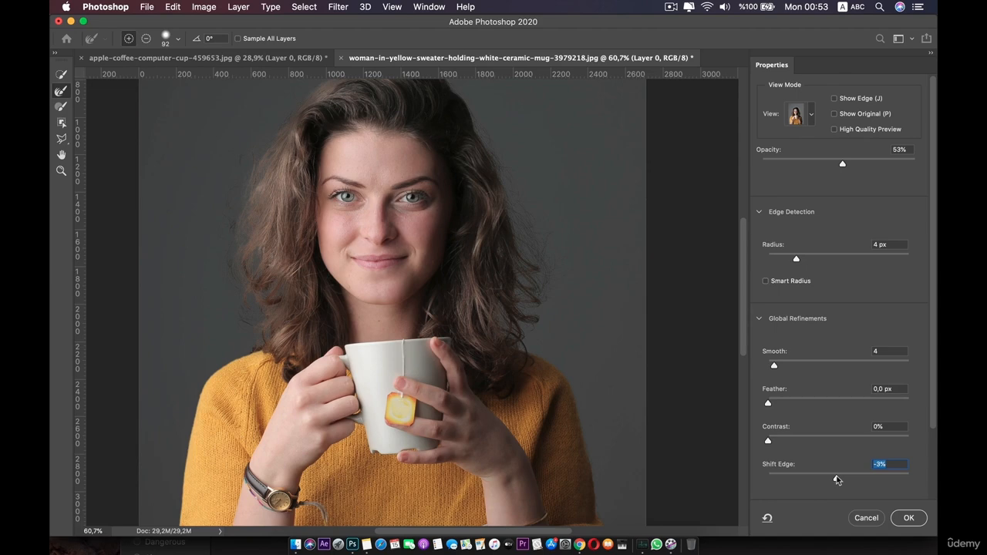
left_click(839, 480)
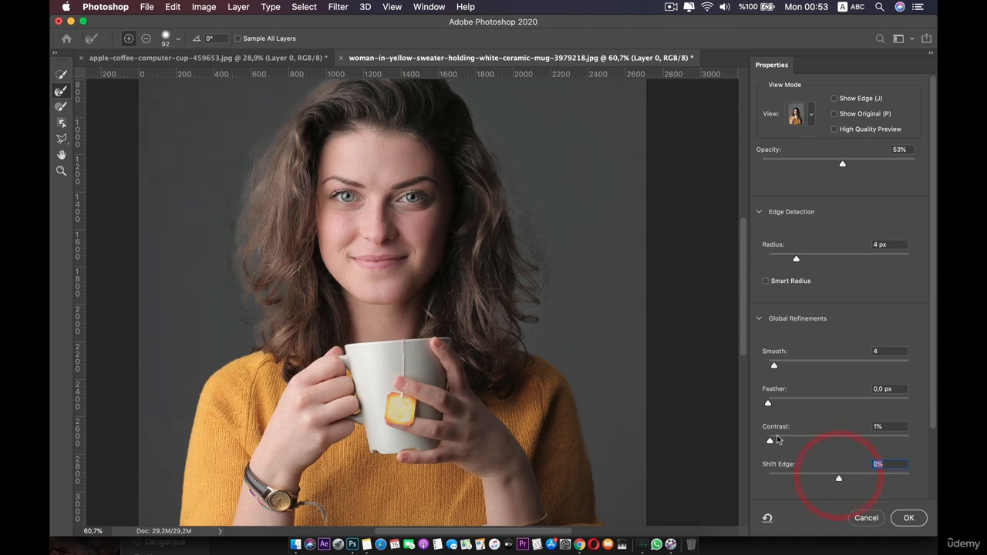
left_click_drag(768, 440, 799, 440)
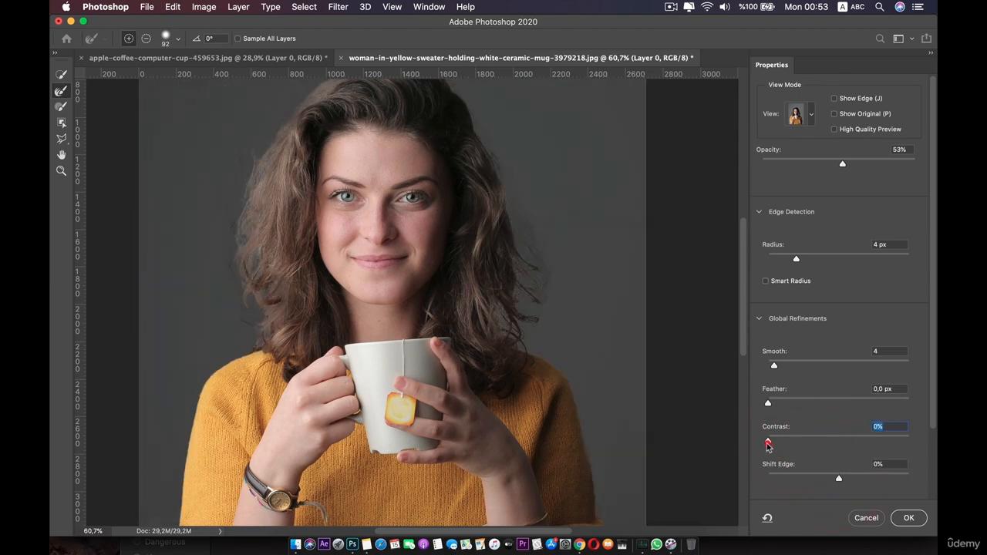
left_click(768, 443)
left_click_drag(775, 444, 768, 442)
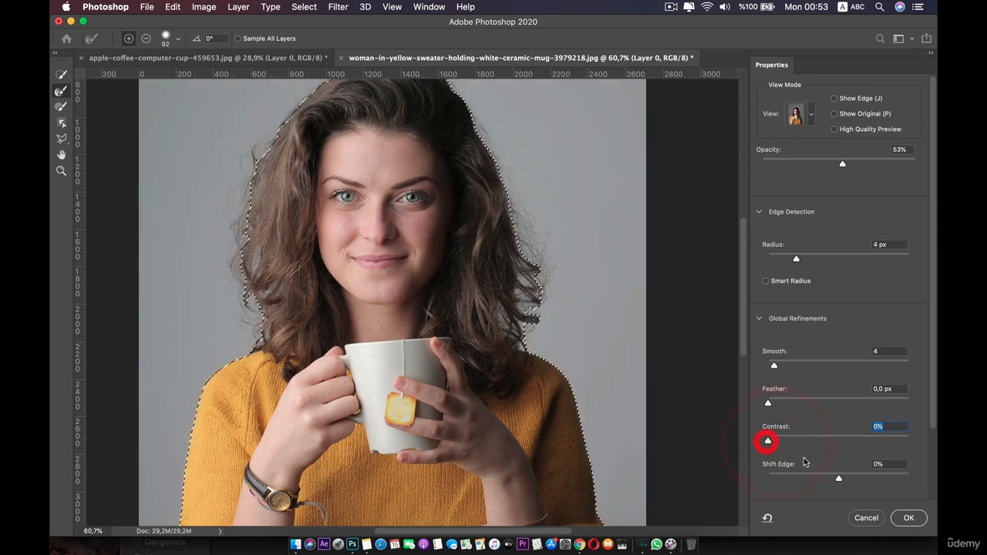
Step: Apply the refined selection and turn it into a layer mask on Layer 0
left_click(906, 517)
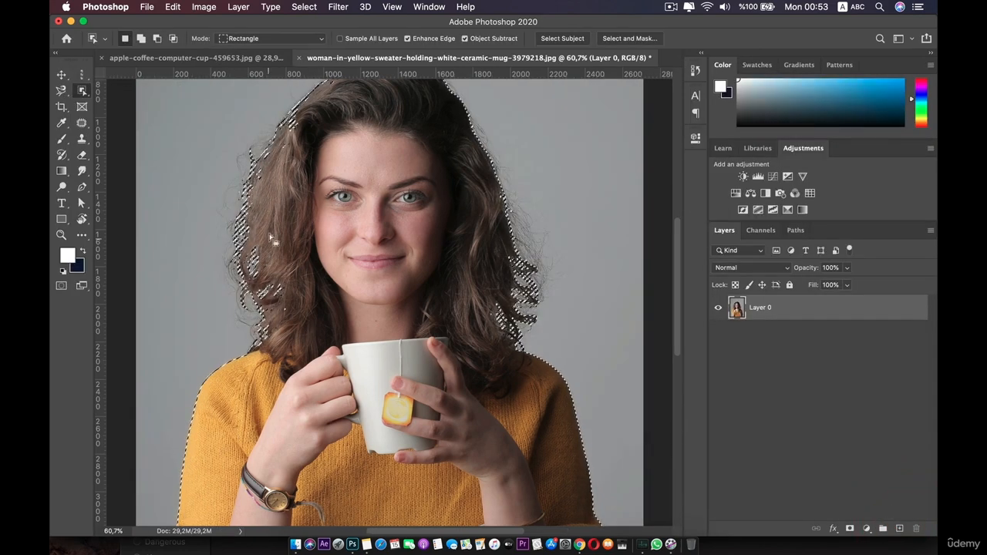
scroll(502, 244, "up", 3)
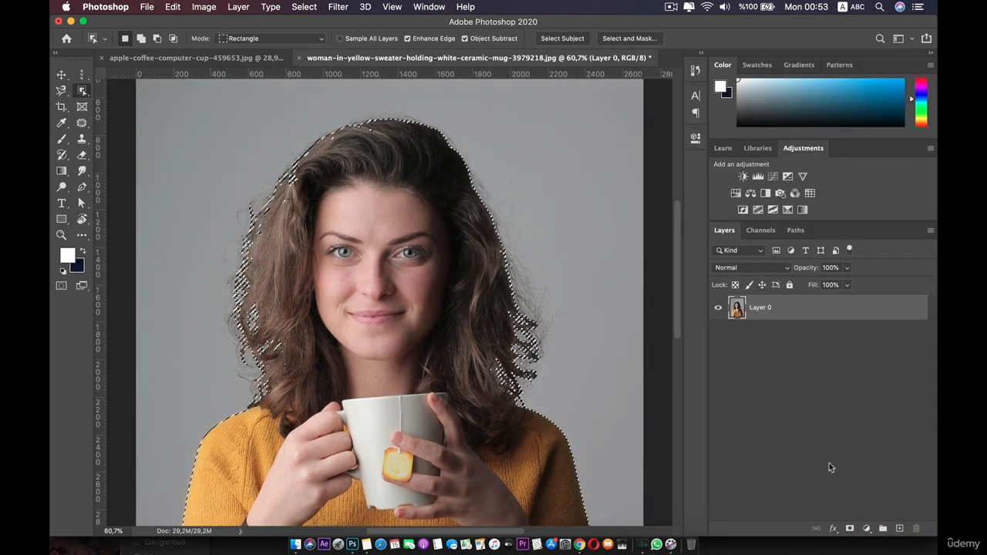
left_click(849, 529)
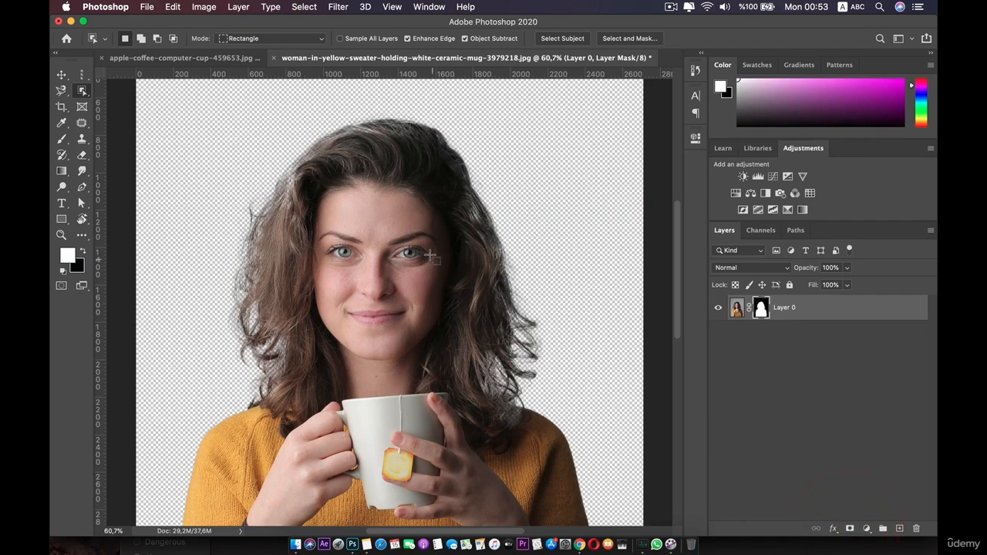
Step: Paint white on Layer 0's mask with the Brush at 27% opacity to restore the hair along the head's upper left edge
scroll(429, 255, "up", 2)
left_click_drag(393, 158, 422, 278)
scroll(421, 276, "up", 4)
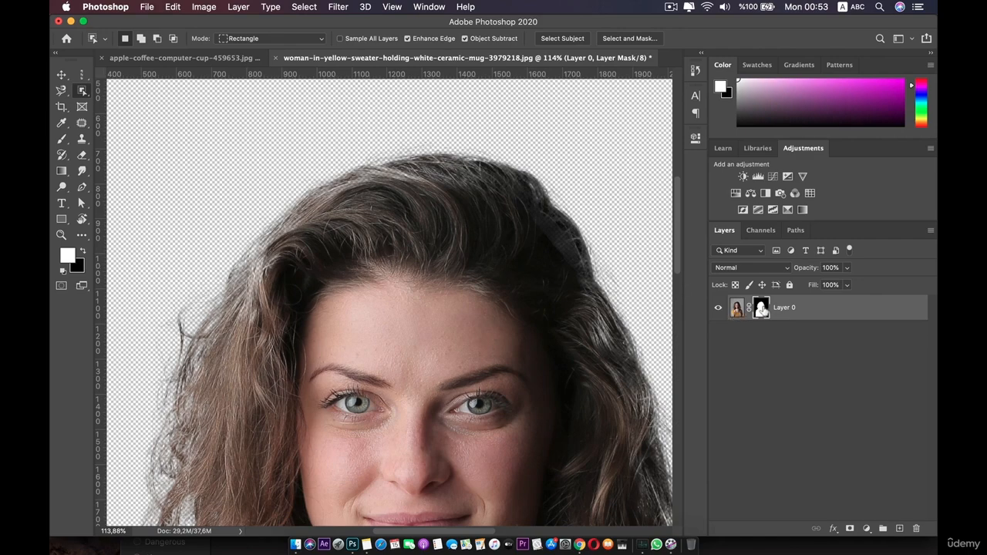
left_click(762, 313)
left_click(59, 139)
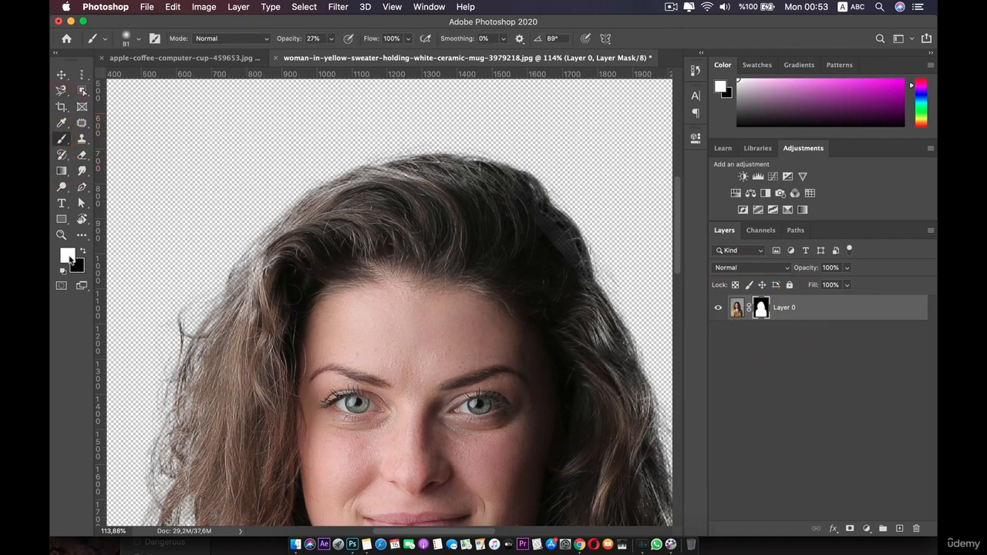
scroll(233, 232, "up", 2)
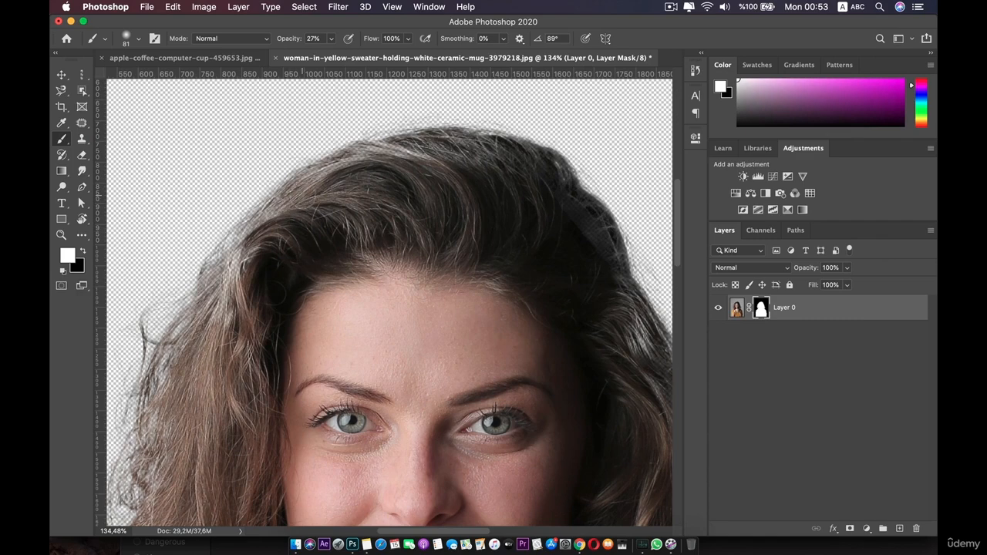
left_click(254, 225)
left_click(215, 277)
left_click(209, 288)
left_click(229, 305)
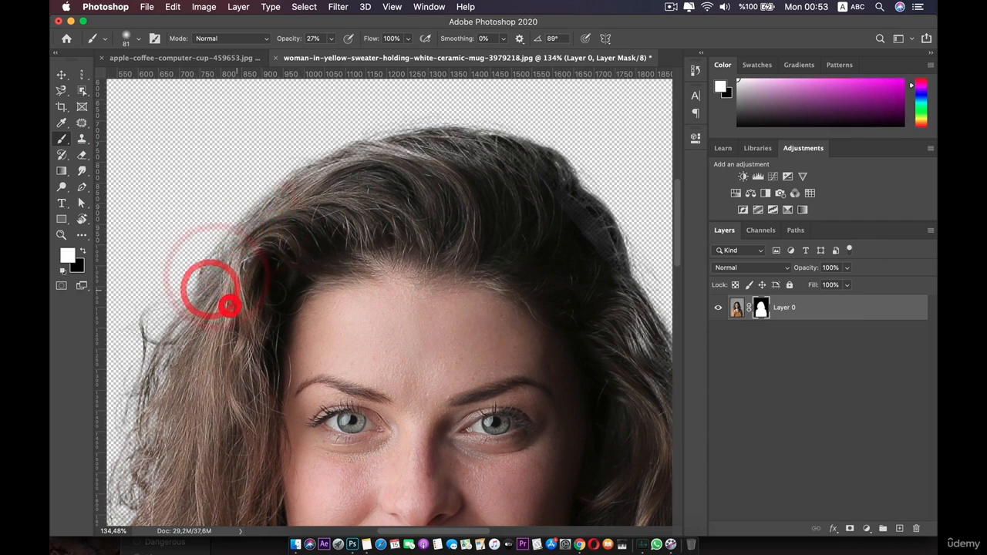
left_click(231, 307)
left_click(231, 297)
left_click(222, 270)
Step: Restore semi-transparent hair across the crown and down the image's right temple by painting white on the layer mask
left_click(378, 211)
left_click(392, 163)
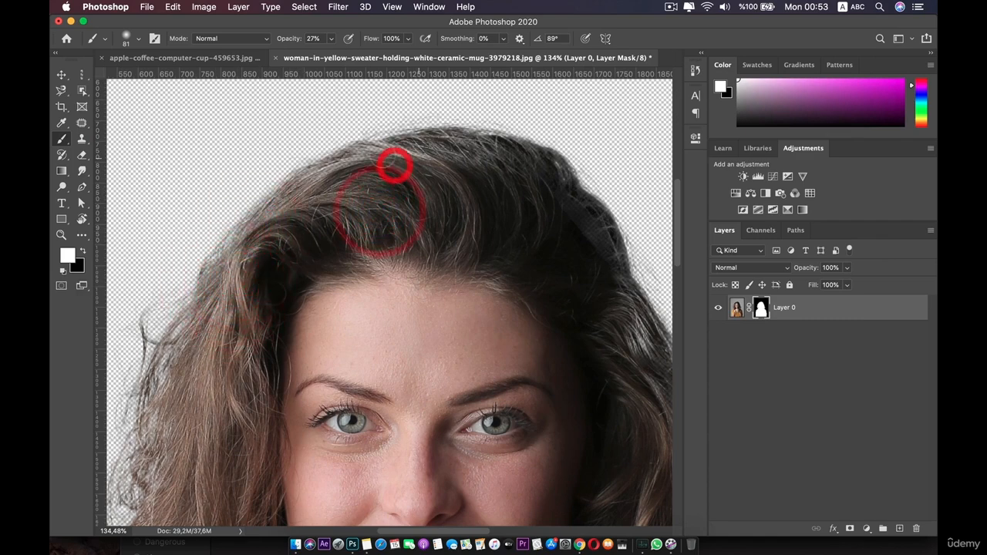
left_click(370, 151)
left_click(356, 150)
left_click(297, 181)
left_click(251, 223)
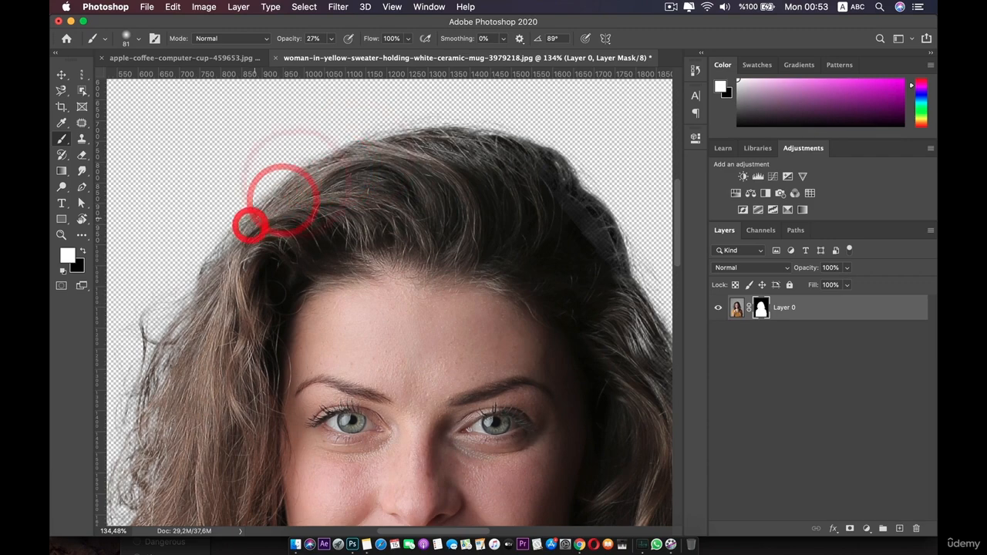
left_click(217, 266)
left_click(423, 174)
left_click(496, 177)
left_click(573, 278)
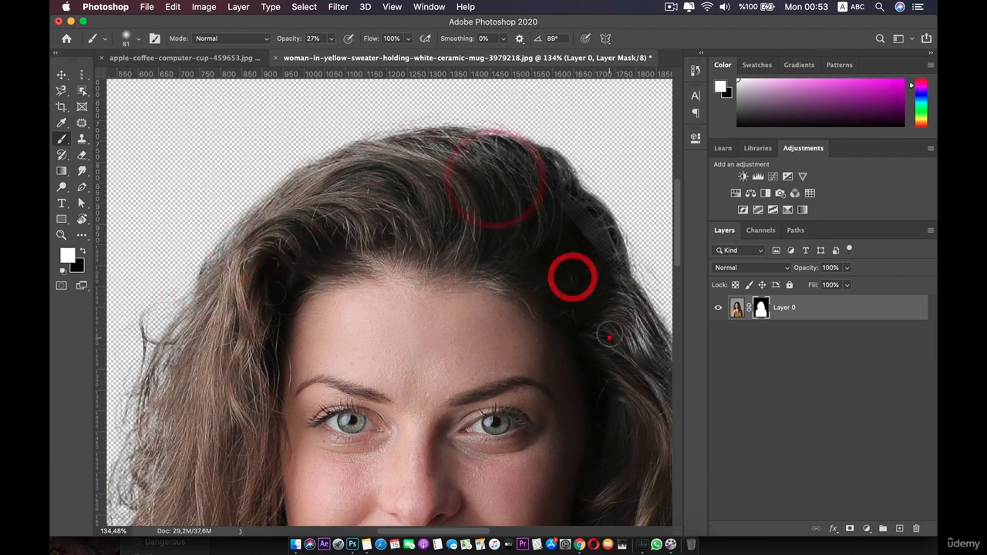
left_click(609, 337)
Step: Brush white on the mask over the hair and loose curls on the image's right side
scroll(578, 287, "down", 5)
left_click_drag(546, 270, 502, 198)
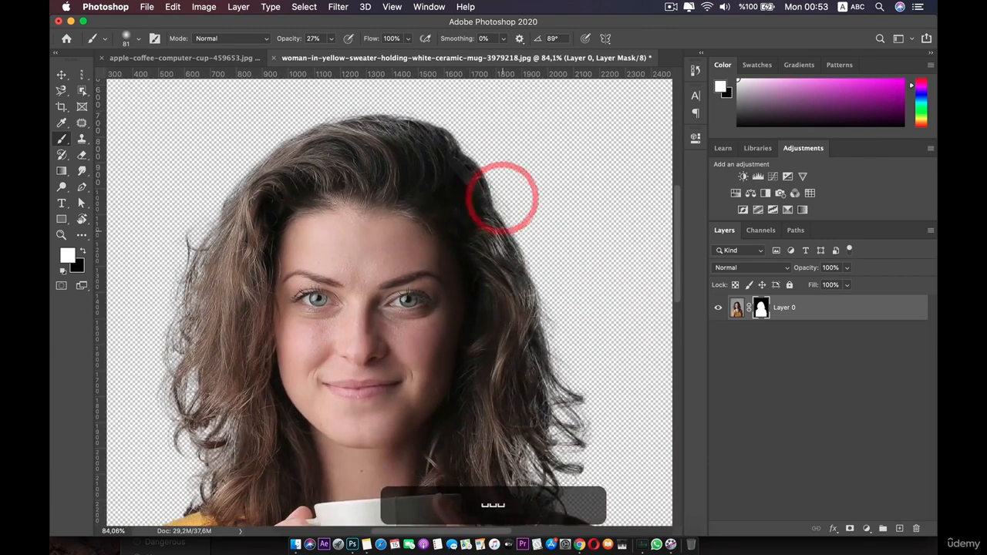
left_click(507, 259)
left_click(526, 437)
left_click(532, 430)
left_click(535, 424)
left_click(556, 412)
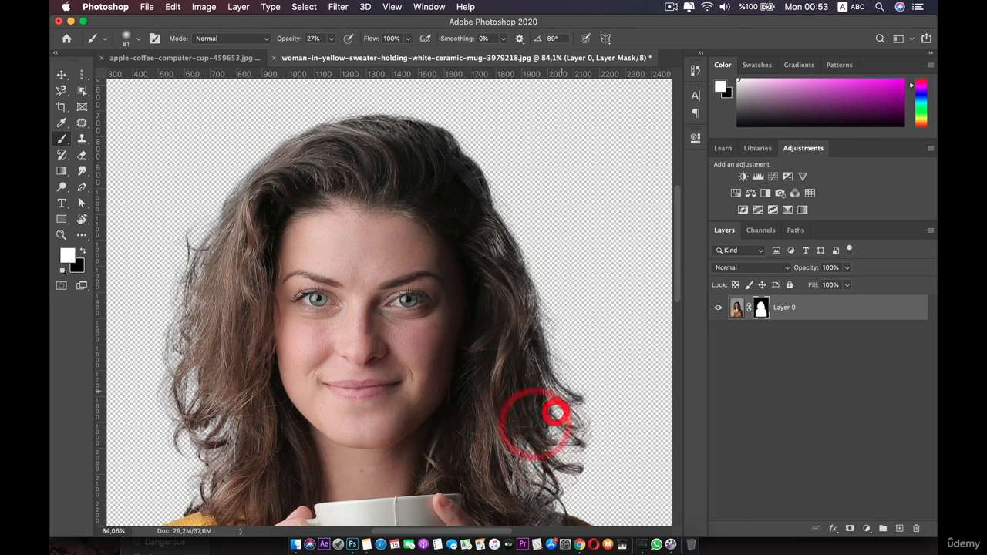
left_click(567, 414)
left_click(575, 443)
left_click(561, 447)
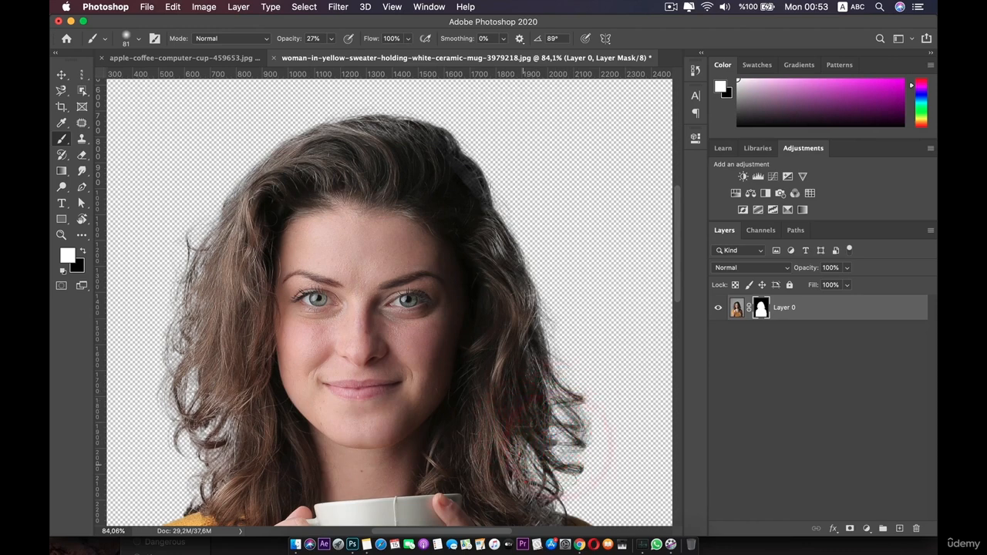
left_click(525, 481)
left_click(529, 503)
left_click(498, 445)
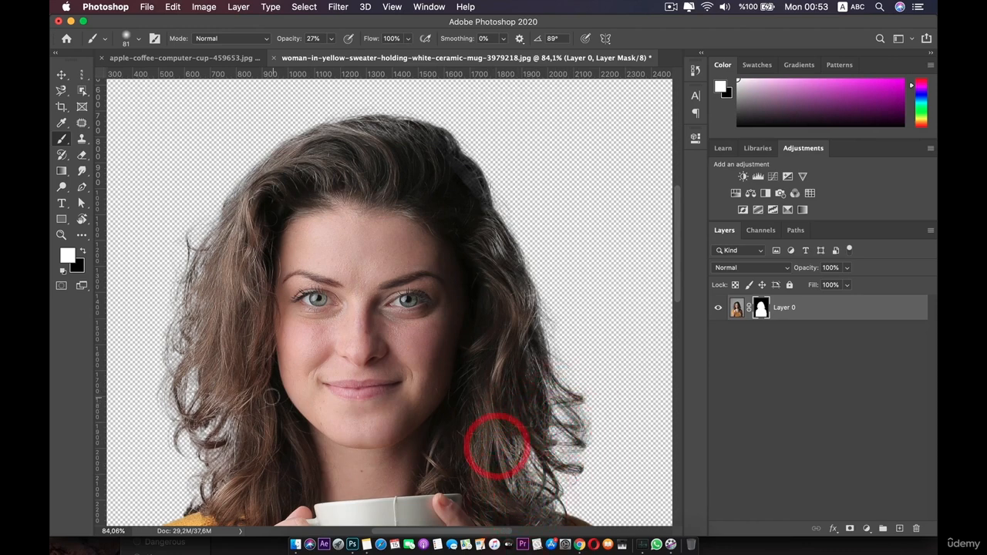
Step: Brush white on the mask over the hair on the image's left side, from the lower curls to the upper edge
left_click(221, 452)
left_click(223, 463)
left_click(209, 374)
left_click(191, 345)
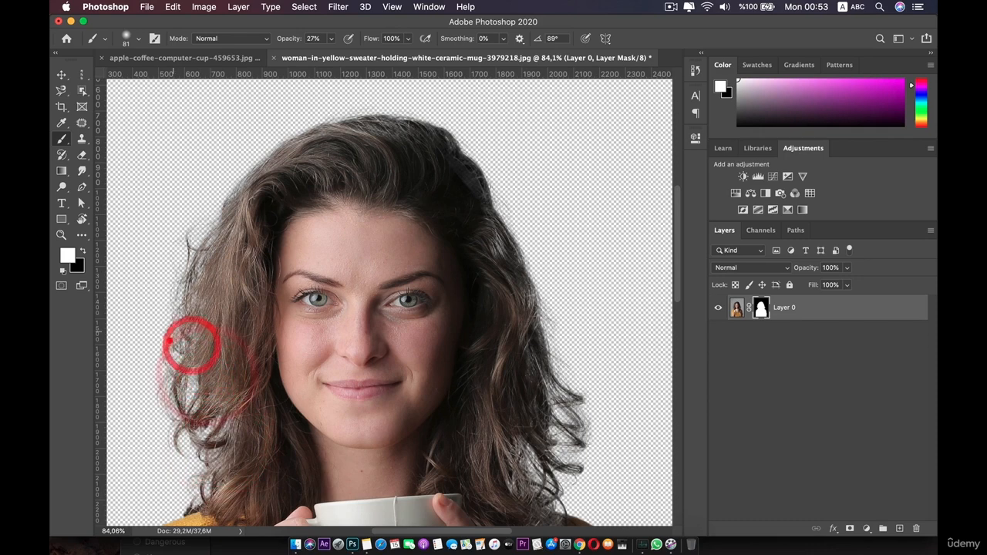
left_click(169, 339)
left_click(214, 248)
mouse_move(193, 300)
left_mouse_down()
mouse_move(196, 383)
mouse_move(207, 415)
mouse_move(225, 424)
mouse_move(226, 459)
left_mouse_up()
left_click(223, 473)
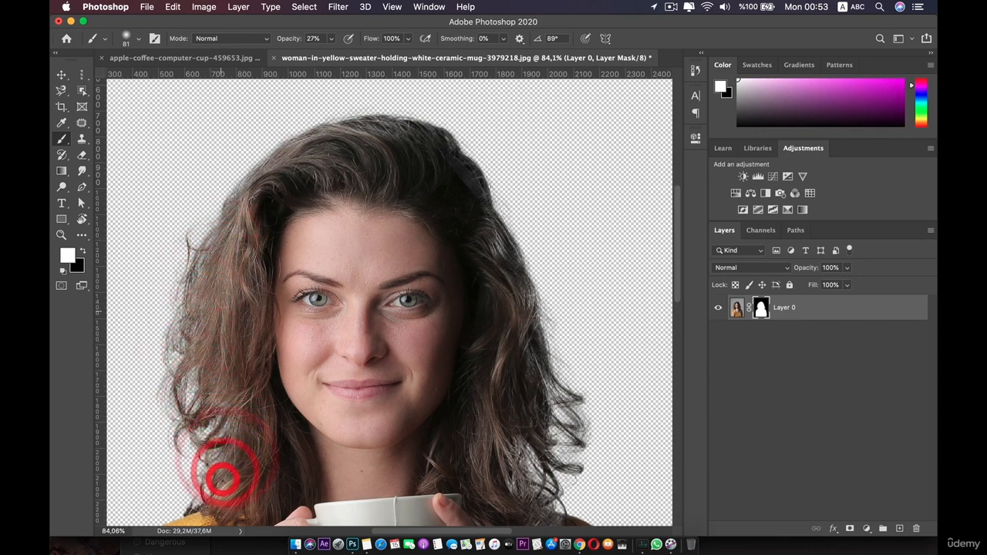
left_click(237, 224)
left_click_drag(207, 248, 223, 218)
left_click(211, 234)
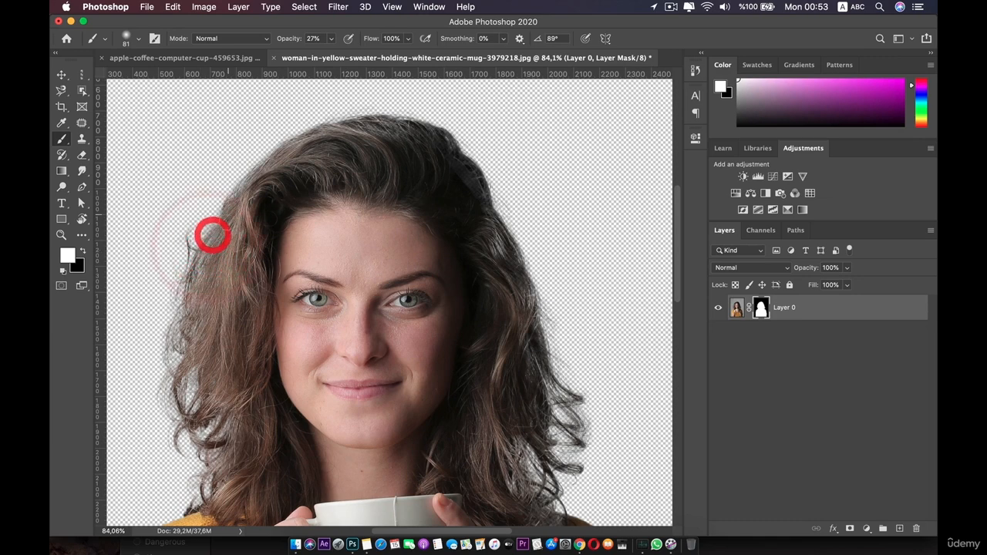
left_click(227, 225)
Step: Try restoring more hair along the crown with the mask brush, and undo the last strokes
left_click(409, 143)
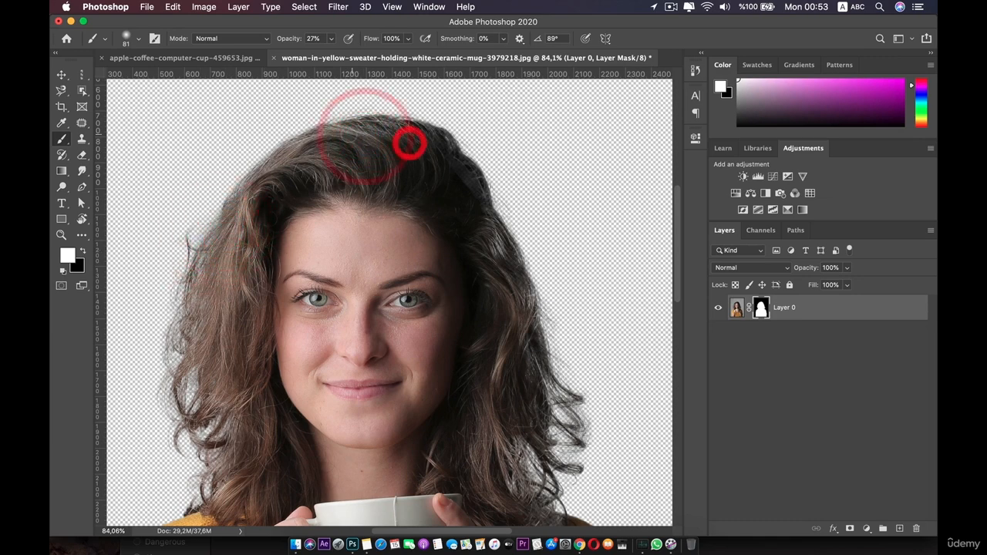
left_click(350, 136)
left_click(331, 136)
left_click(287, 132)
key("z")
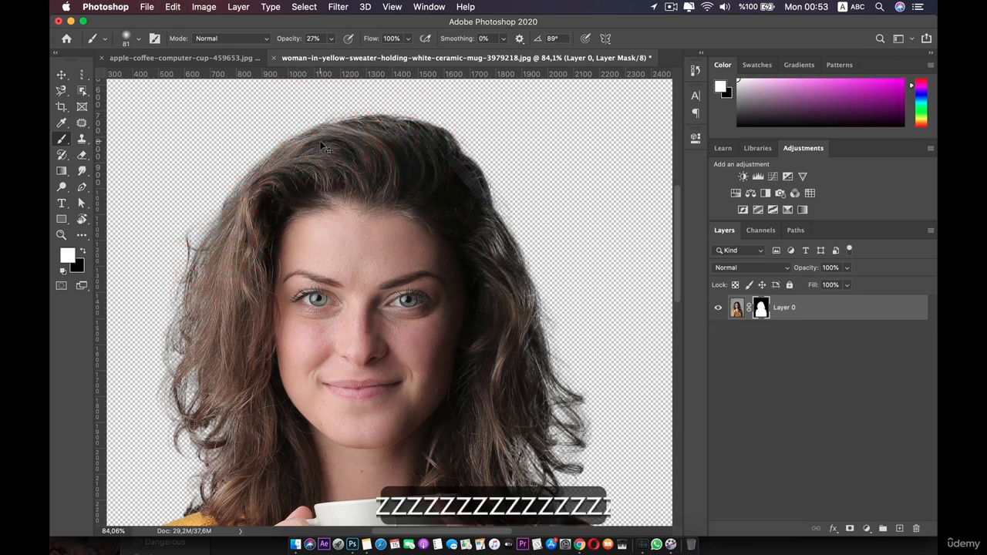
Step: Touch up the mask in white at the crown and in the hair beside the mug
left_click(303, 141)
left_click(290, 146)
scroll(414, 193, "down", 5)
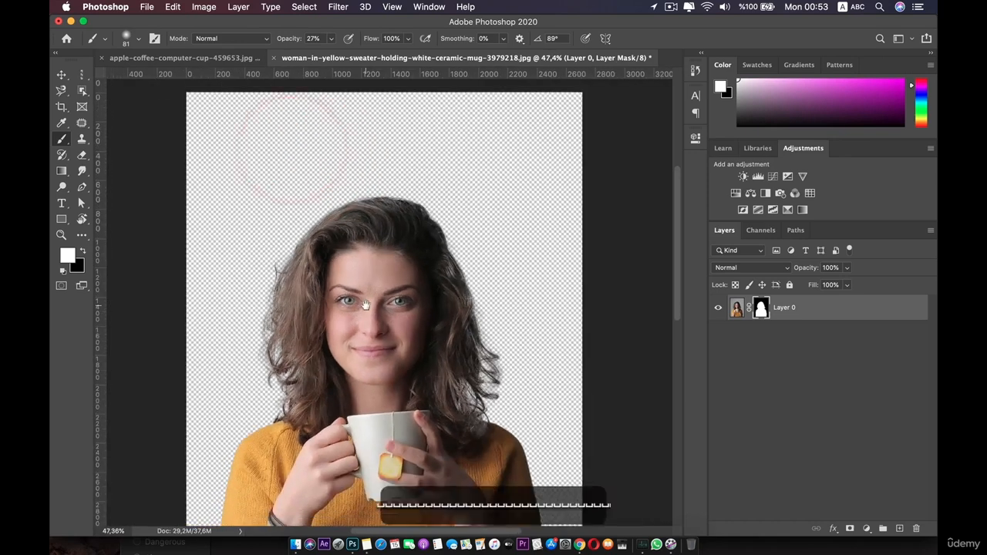
left_click_drag(363, 306, 364, 193)
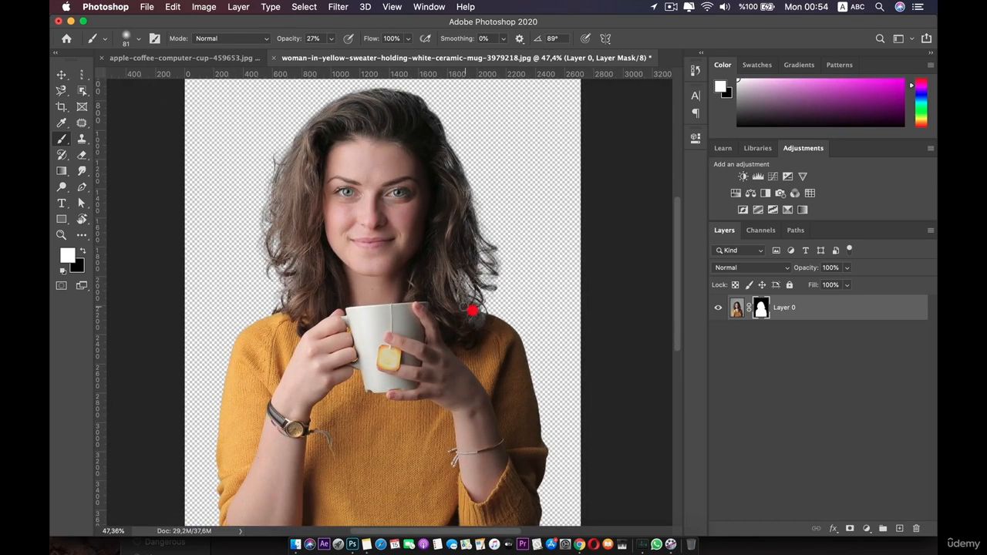
mouse_move(473, 310)
left_mouse_down()
mouse_move(474, 324)
mouse_move(467, 309)
left_mouse_up()
scroll(467, 308, "down", 5)
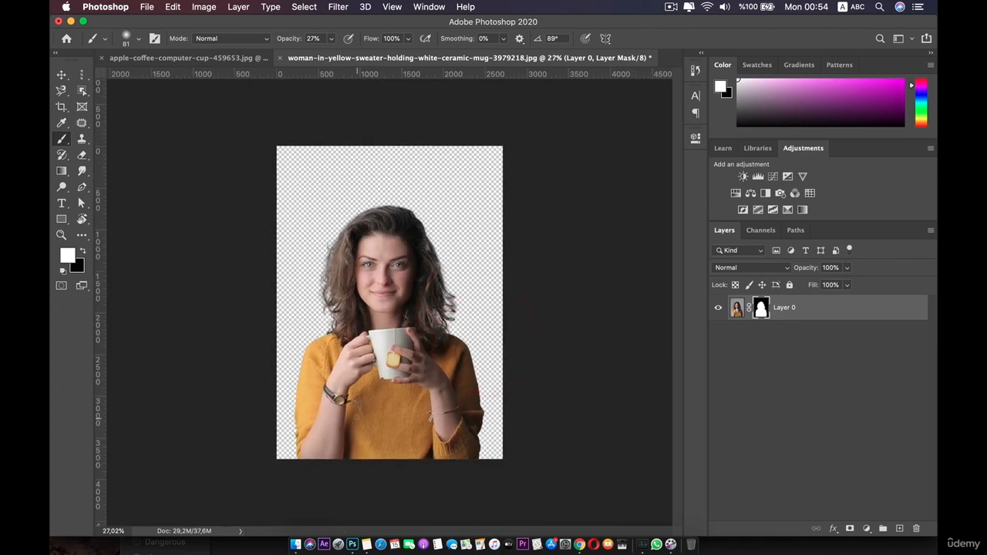
scroll(357, 417, "up", 5)
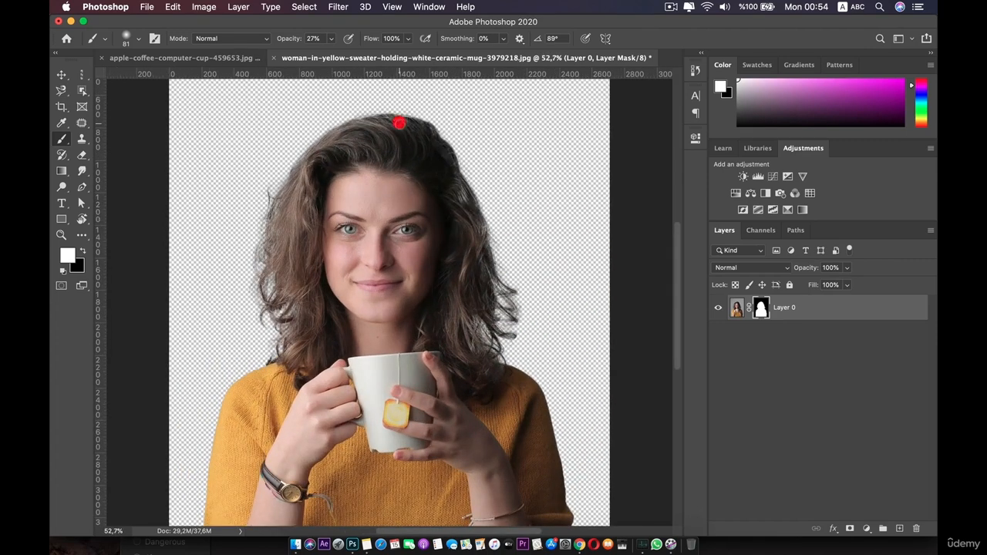
left_click_drag(399, 123, 378, 117)
Step: Reopen the layer mask in Select and Mask, try the Brush tool beside the hair on the image's left side, and undo the strokes
double_click(756, 306)
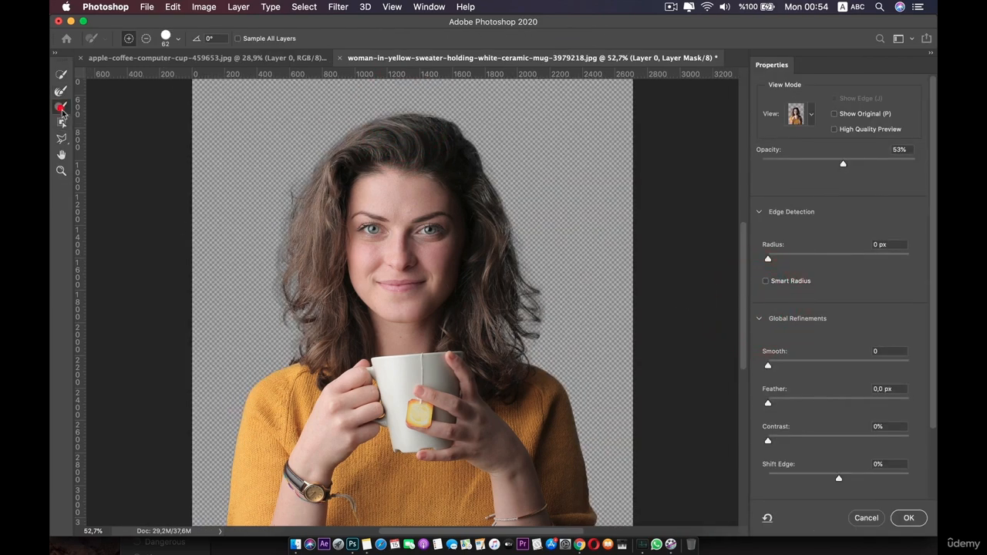
left_click(294, 264)
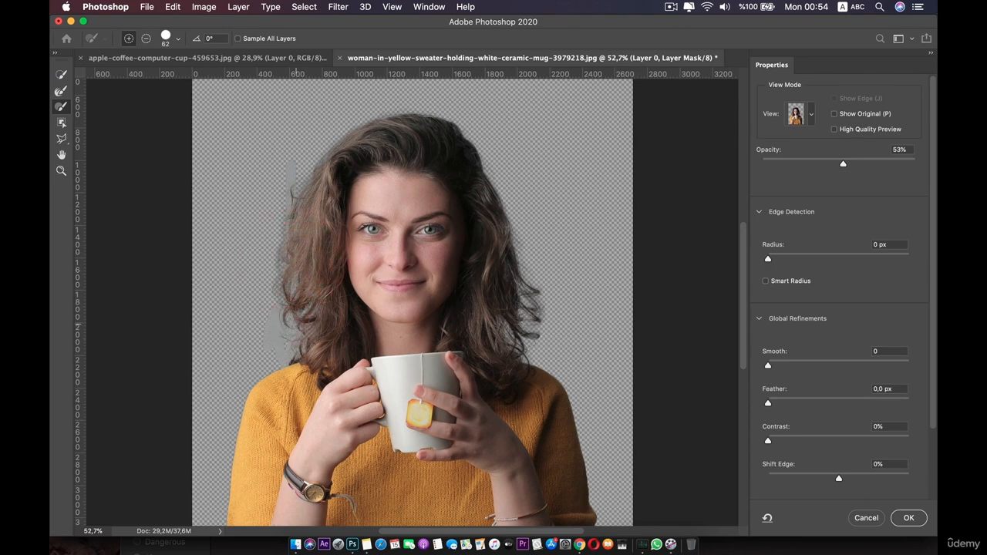
left_click(256, 332)
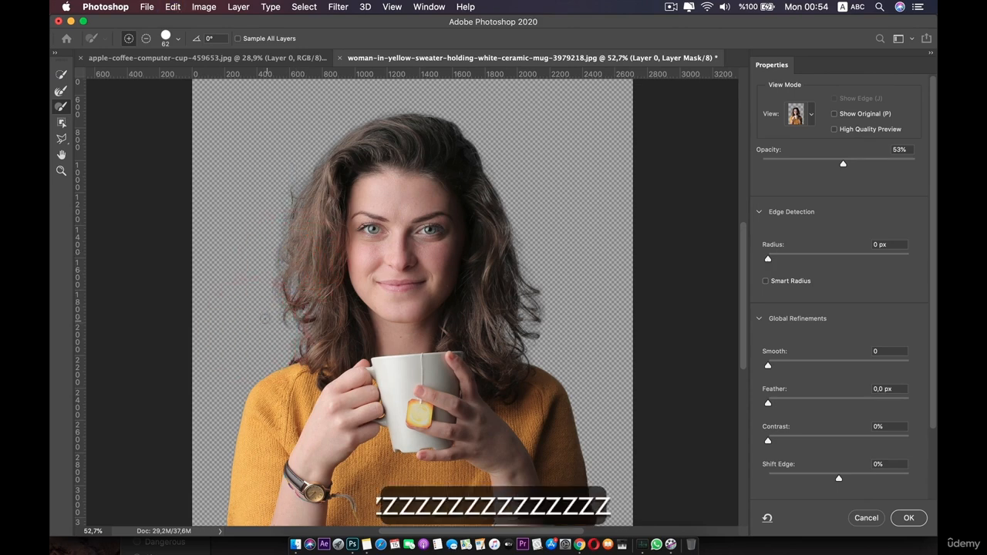
Step: Try the Object Selection tool in Rectangle mode around the hair and background on the image's left side, and undo the result
left_click(65, 122)
left_click_drag(194, 242, 358, 425)
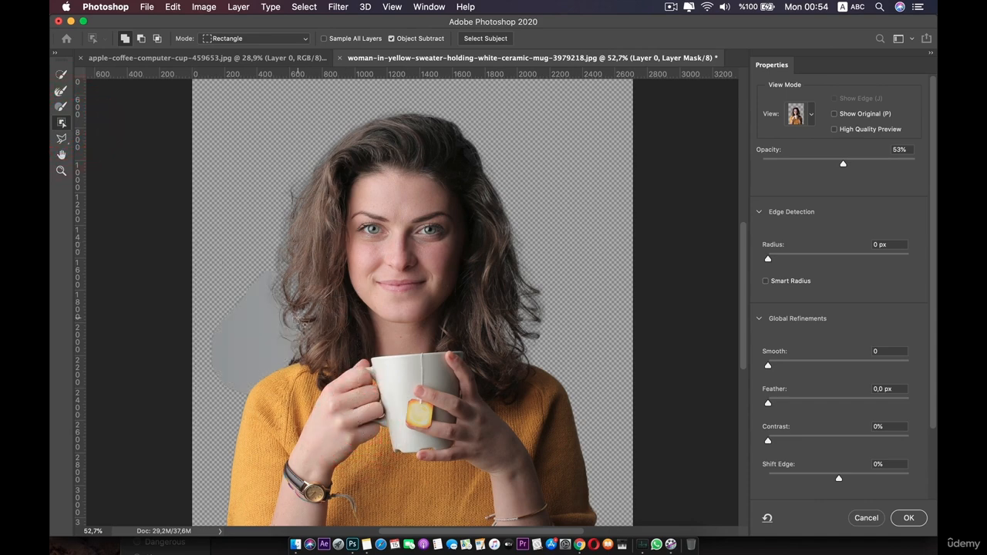
key("super+z")
Step: Try adding a background area beside the hair on the image's left side with the Polygonal Lasso tool, and undo the addition
left_click(62, 138)
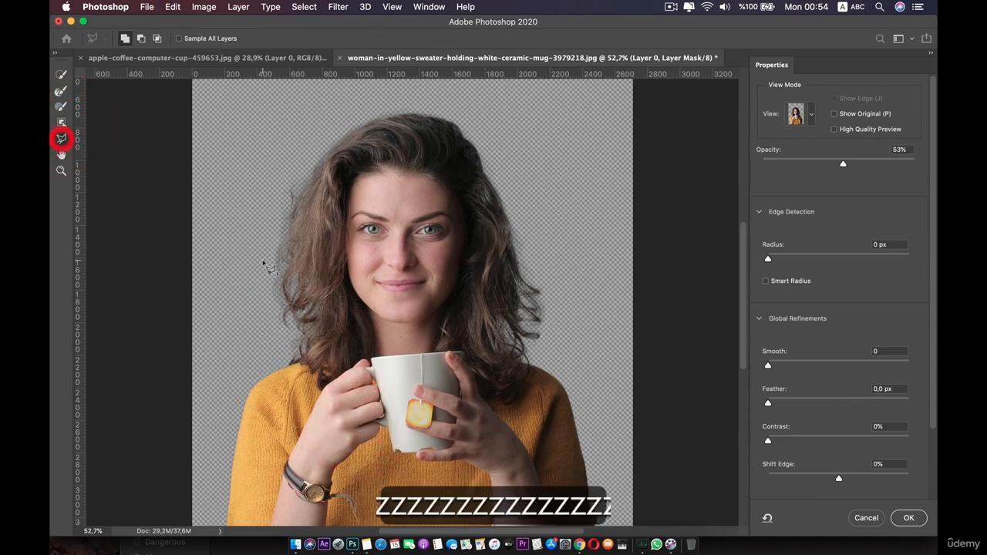
left_click(269, 264)
left_click(291, 399)
left_click(222, 379)
left_click(221, 282)
left_click(257, 247)
left_click(267, 261)
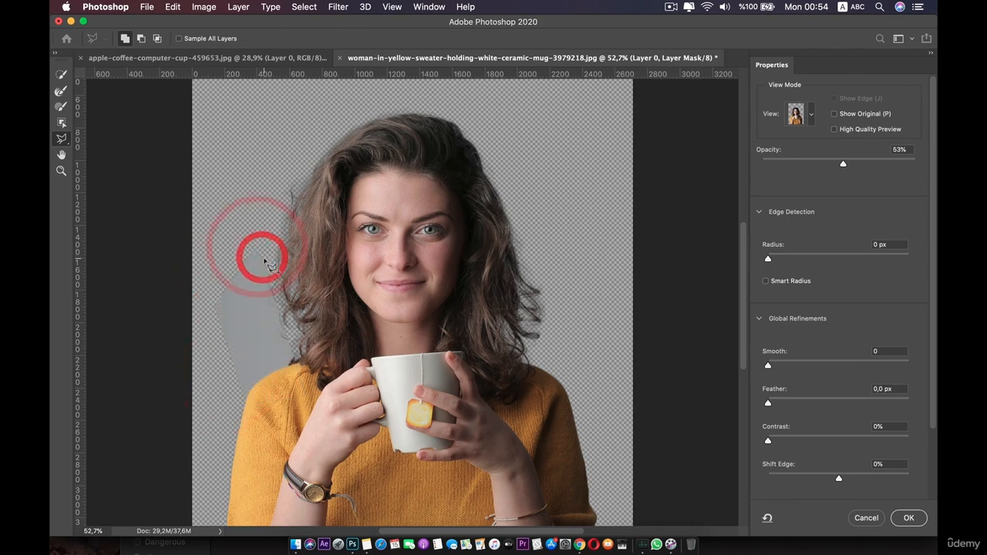
key("super+z")
key("super+z")
key("super+z")
Step: Demonstrate the Hand and Zoom tools in Select and Mask, panning down to the sweater and back up to the face
left_click(61, 155)
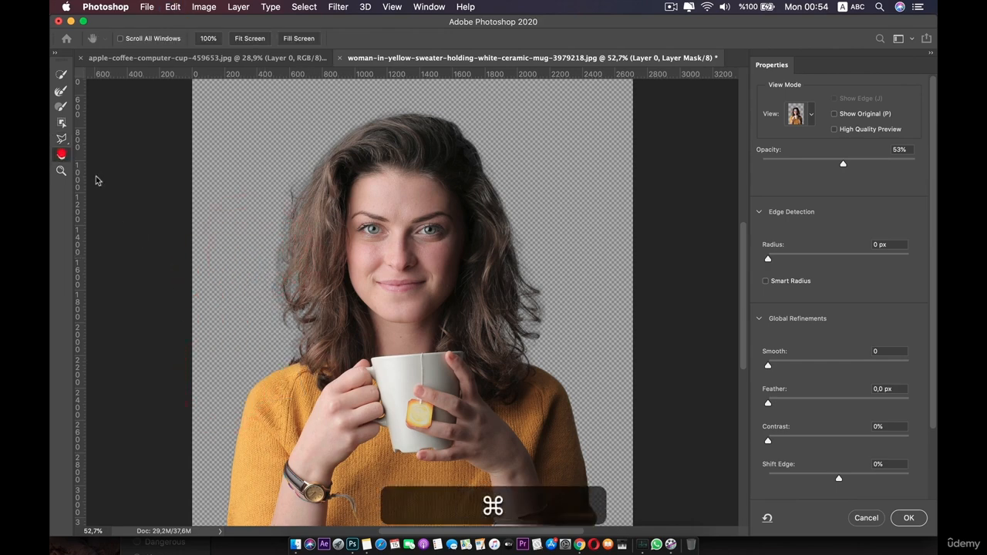
left_click_drag(372, 287, 349, 227)
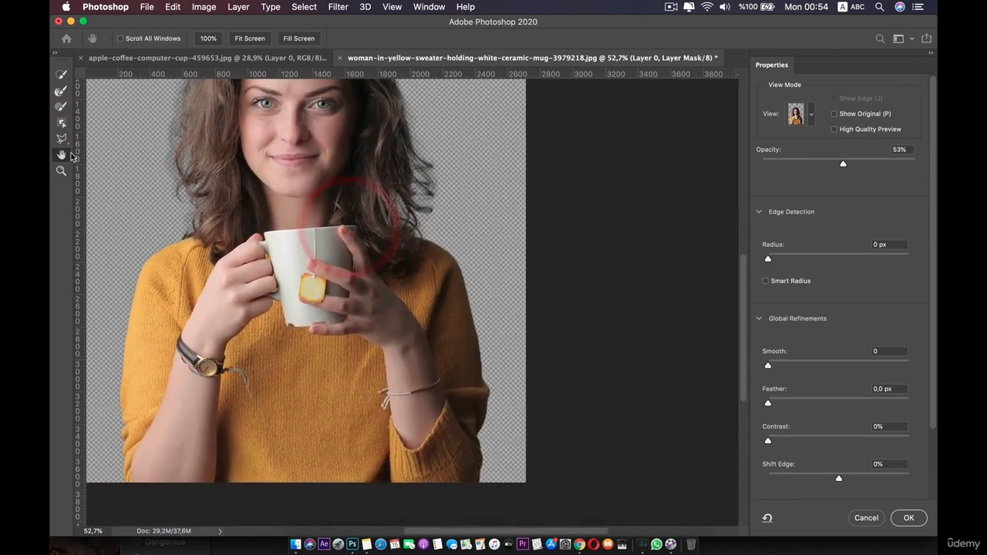
left_click(62, 171)
key("space")
left_click_drag(301, 195, 419, 293)
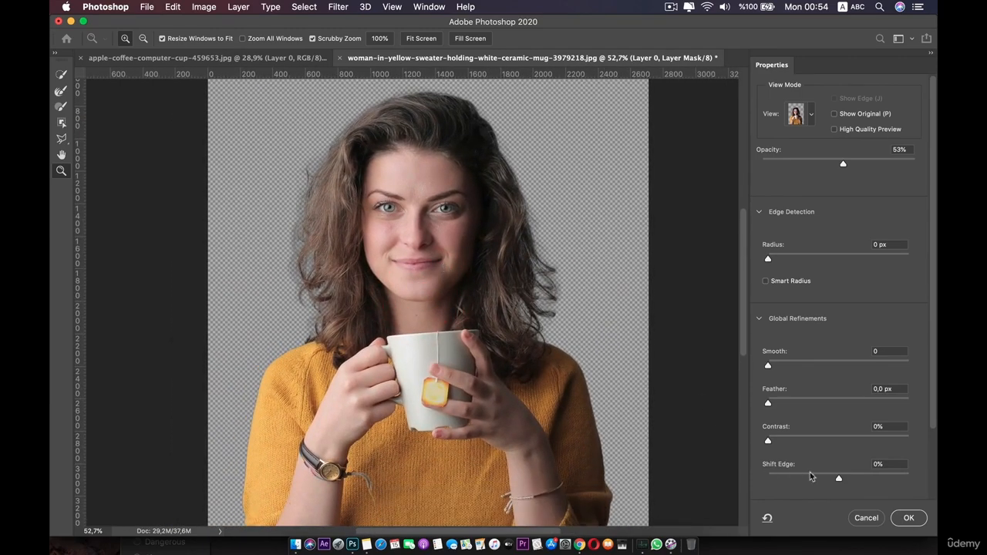
Step: Accept Select and Mask and inspect the woman's cutout against the transparent background at several zoom levels
left_click(908, 518)
scroll(389, 301, "down", 2)
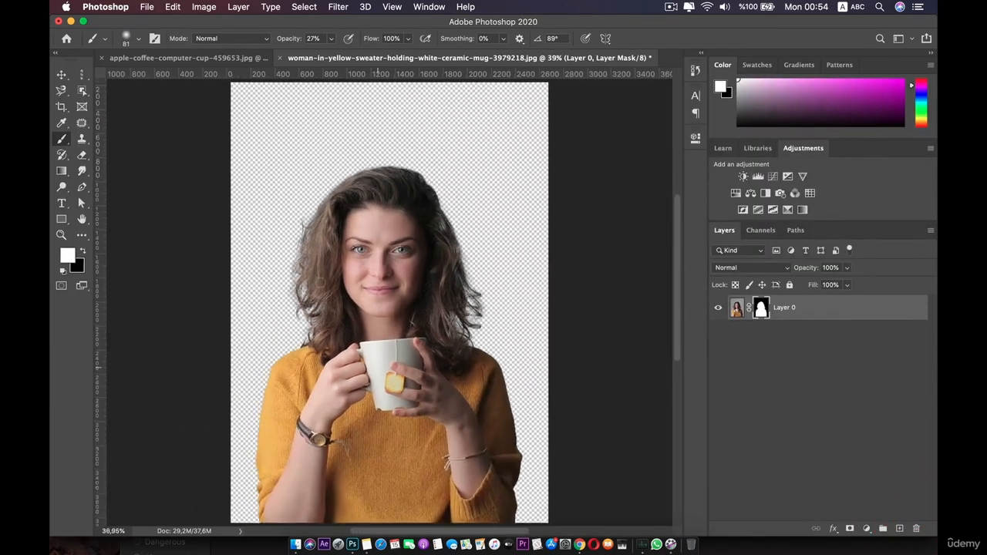
scroll(353, 281, "up", 1)
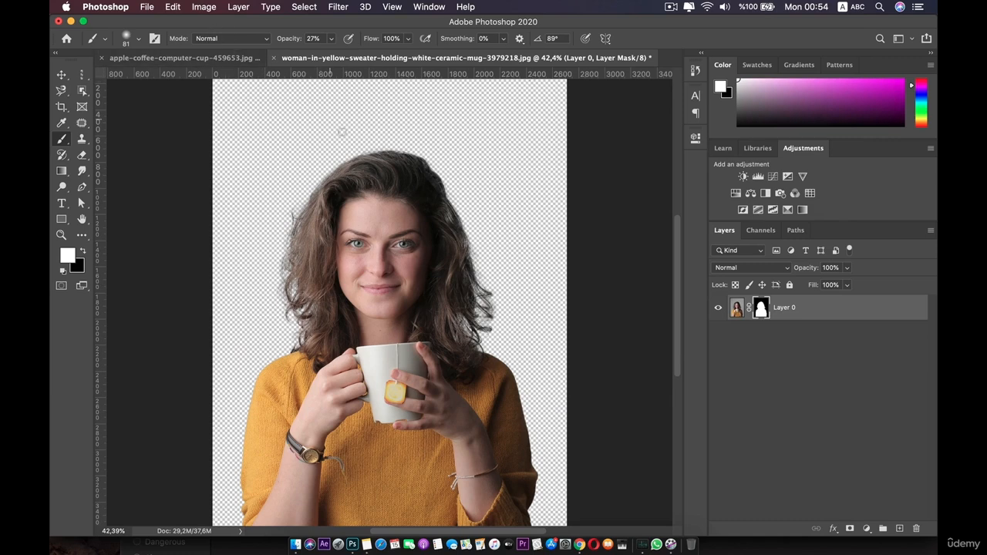
scroll(365, 177, "down", 2)
scroll(366, 177, "up", 2)
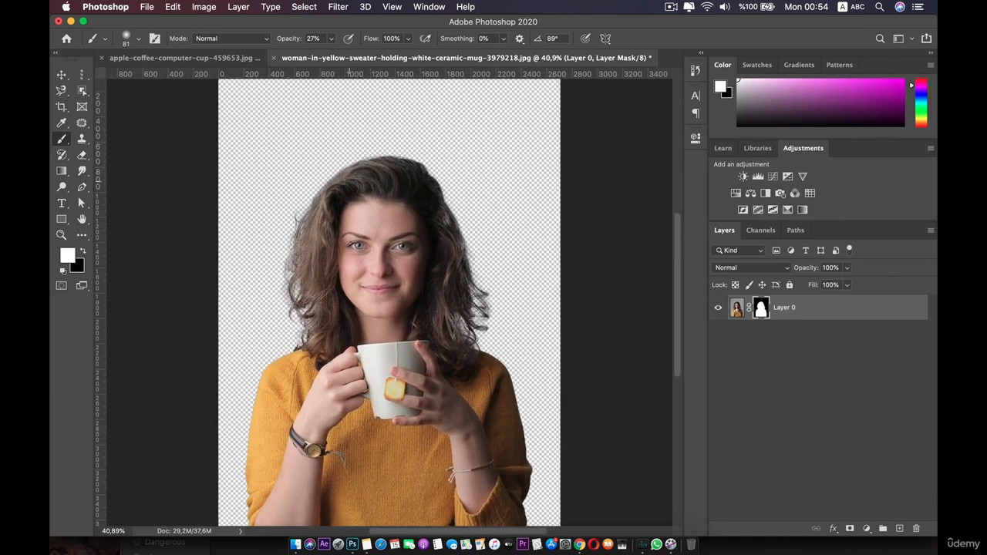